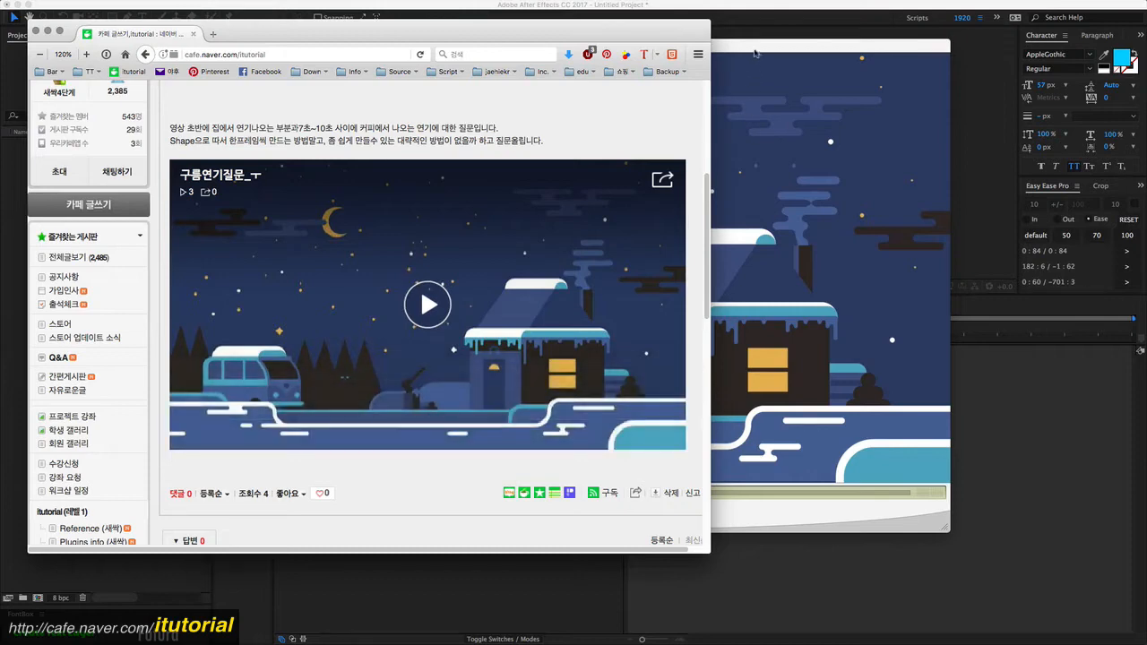
- Play and examine the reference winter-scene cloud animation video in the player window
left_click_drag(752, 47, 732, 51)
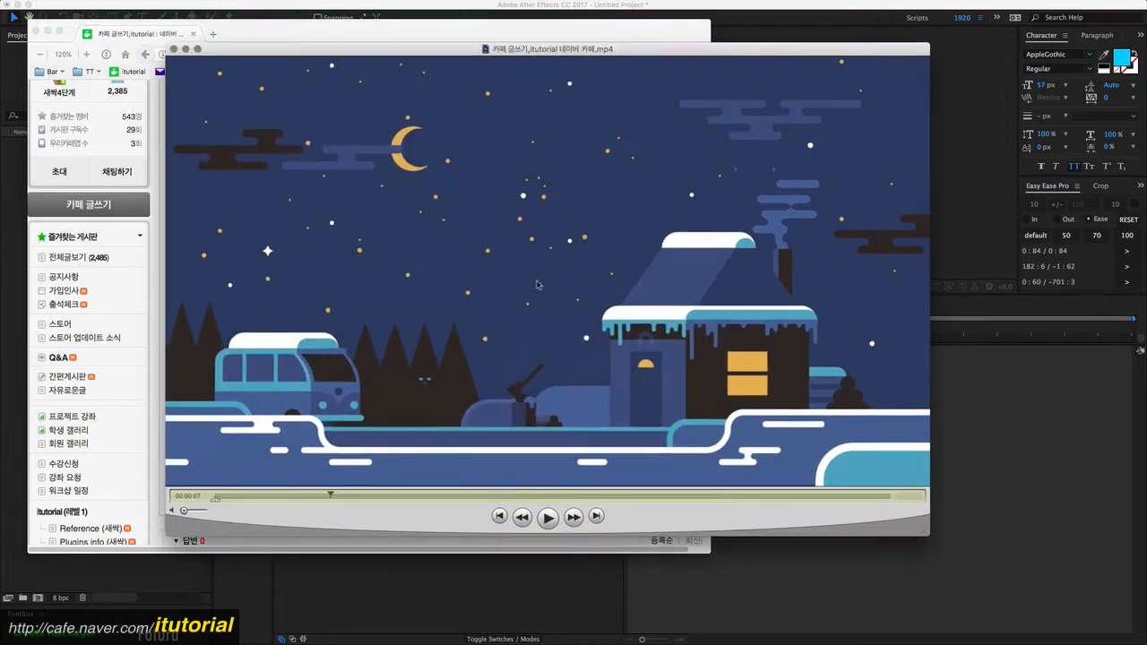
left_click(313, 495)
left_click(539, 524)
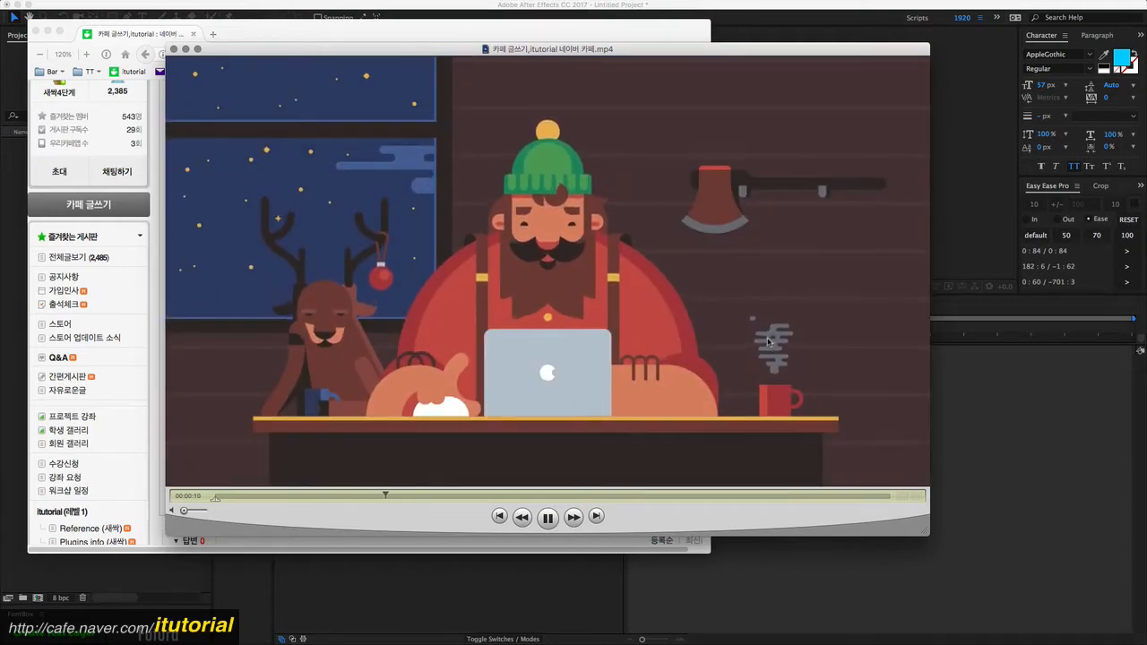
left_click(548, 518)
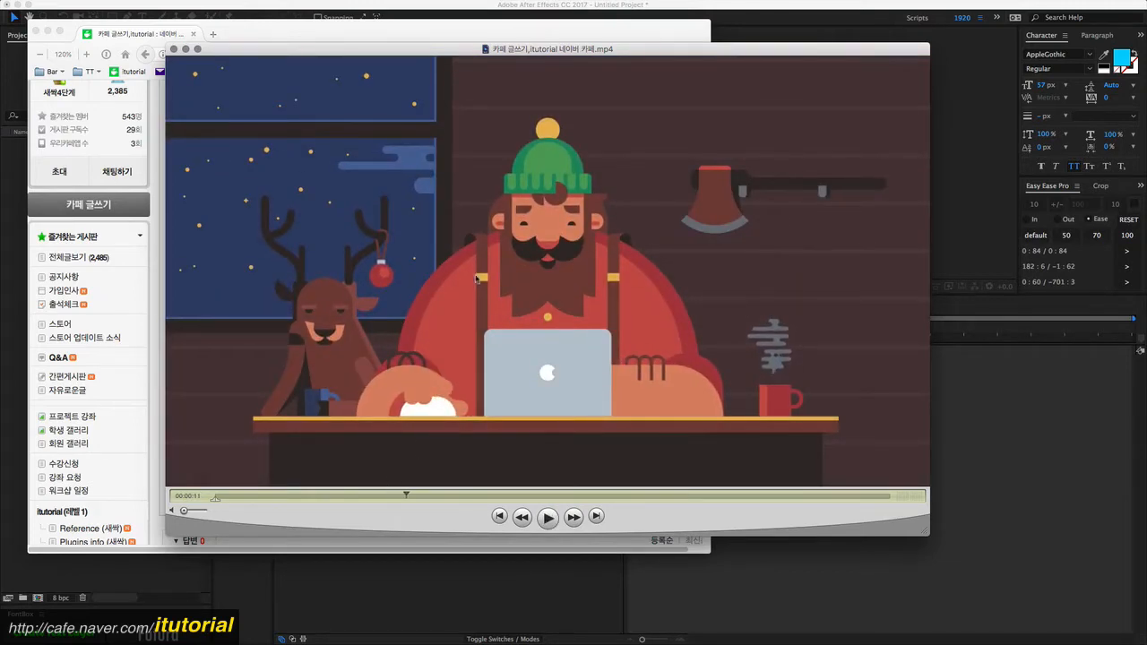
left_click_drag(542, 52, 540, 62)
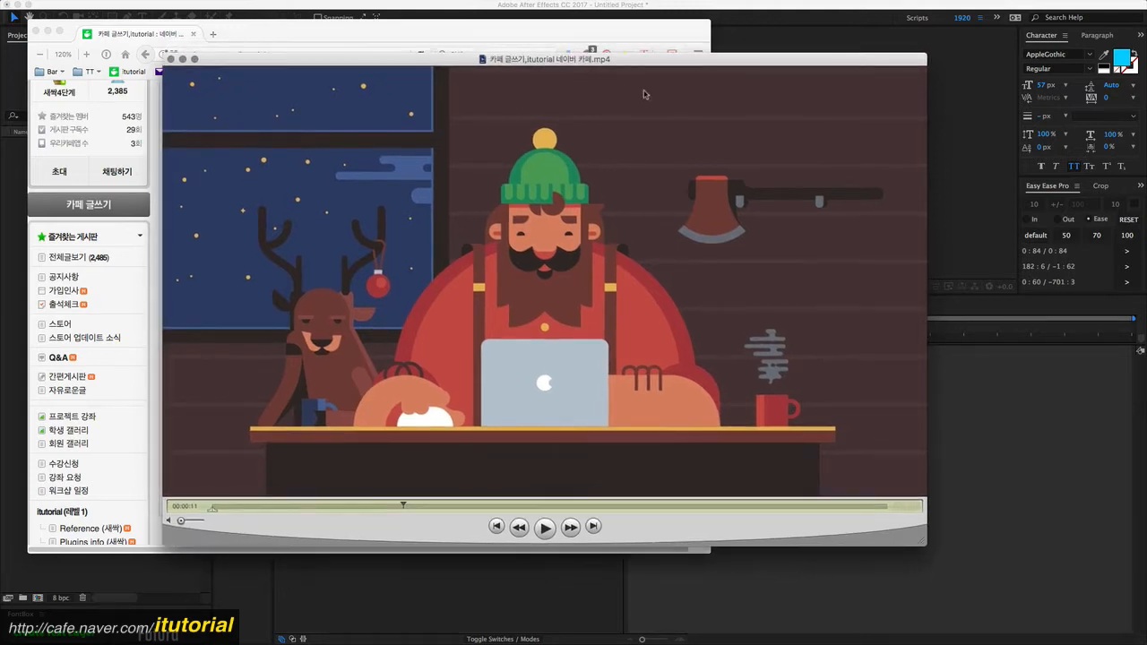
left_click_drag(711, 63, 711, 66)
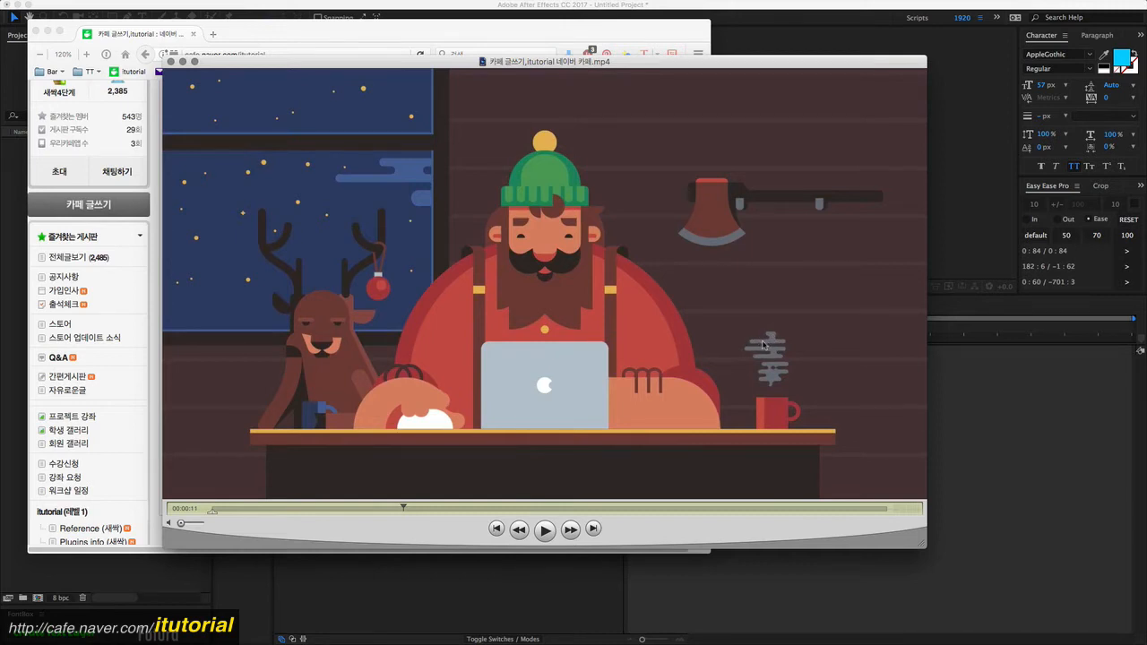
left_click(774, 44)
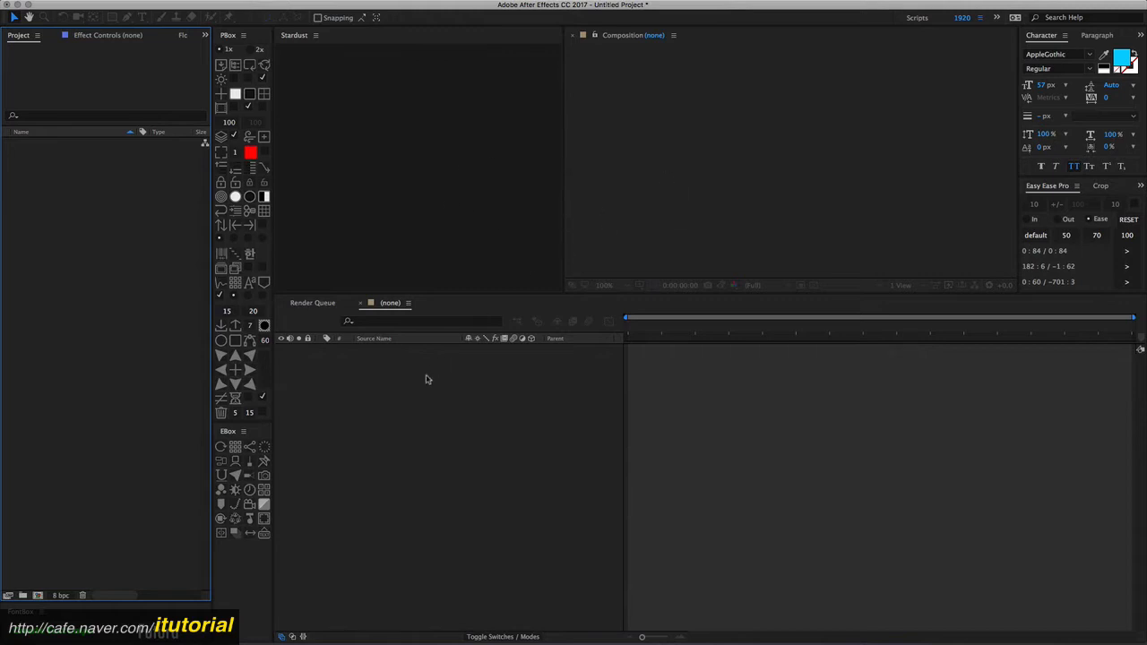
- Create a new composition with the HDV/HDTV 720 29.97 preset, 1280 x 720 px, 10 seconds long
left_click(426, 378)
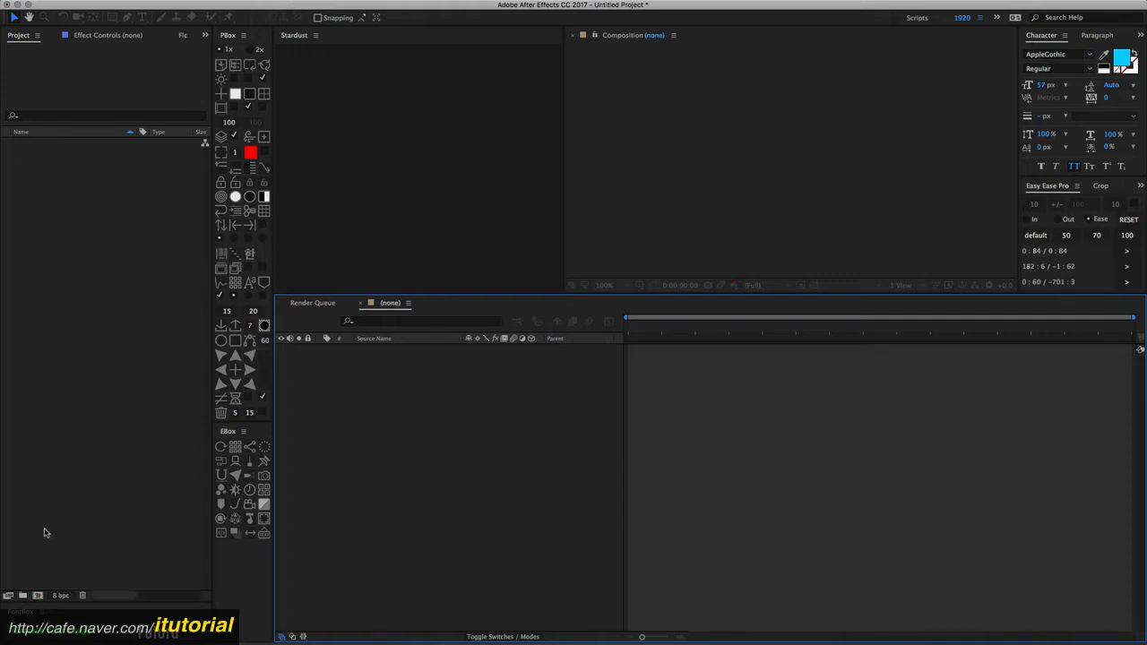
left_click(37, 596)
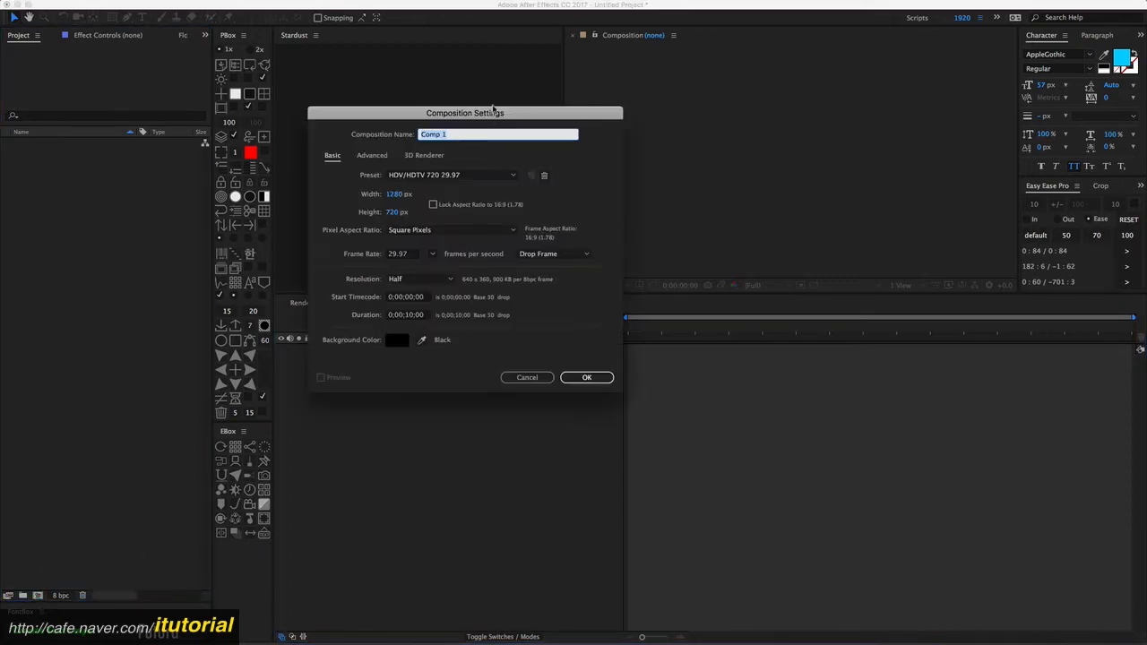
left_click_drag(492, 107, 508, 109)
left_click(594, 381)
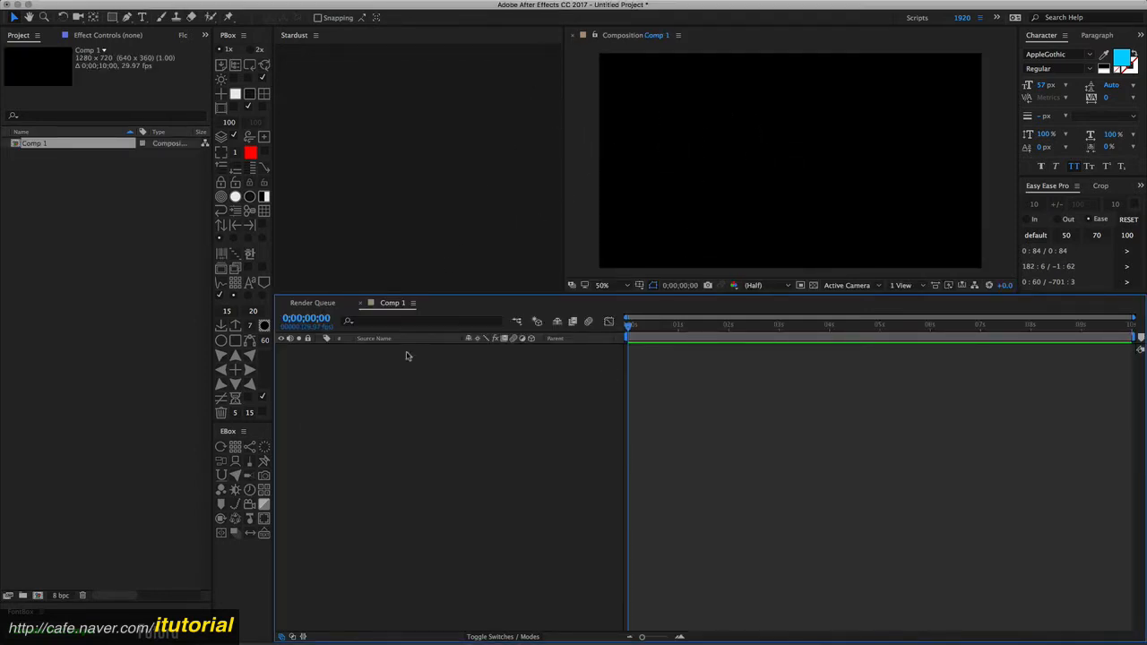
- Draw a long yellow rounded rectangle across the upper part of the composition with the Rounded Rectangle tool
left_click(113, 18)
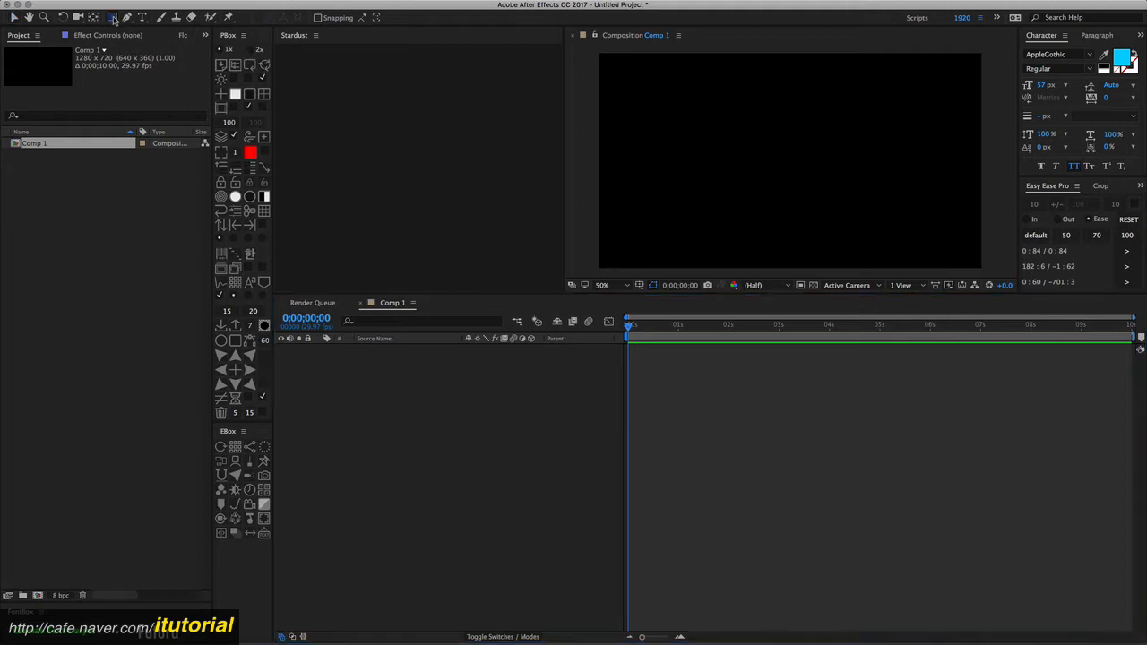
left_click_drag(113, 20, 155, 31)
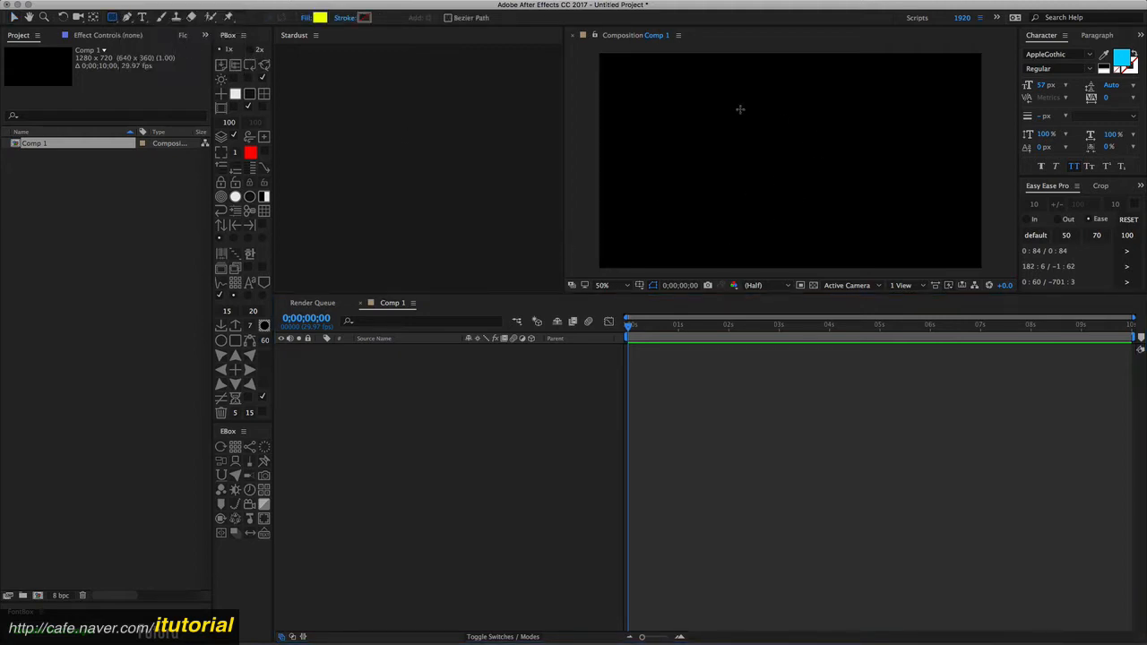
left_click_drag(724, 111, 862, 124)
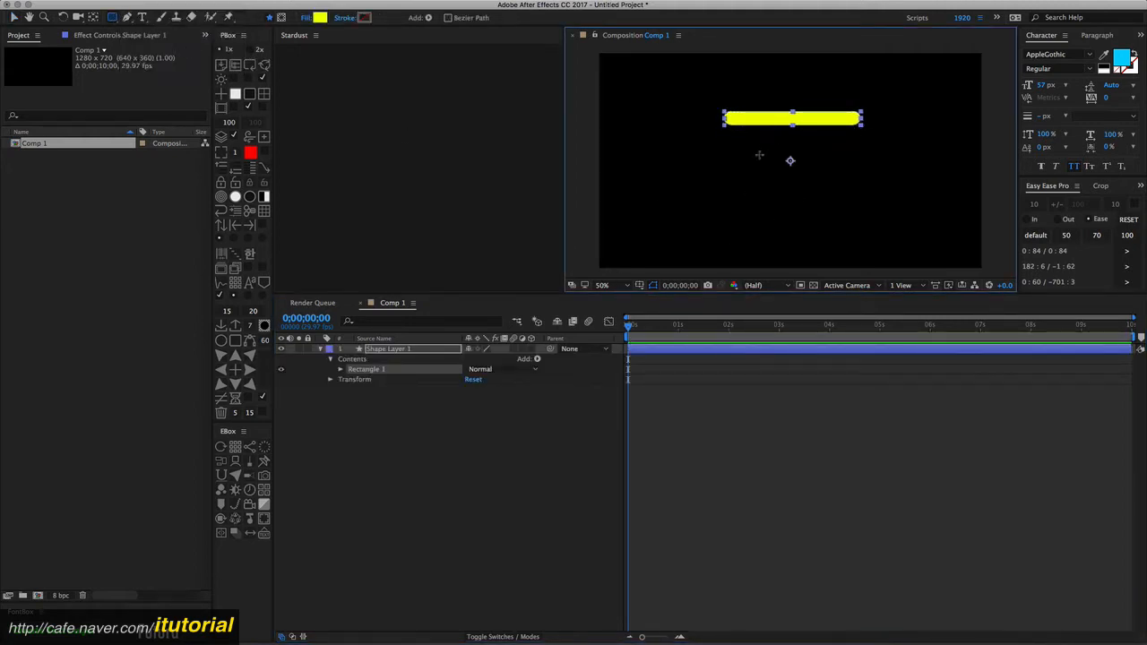
- Draw a second, shorter rounded rectangle as a new layer below and slightly left of the first bar
left_click(434, 412)
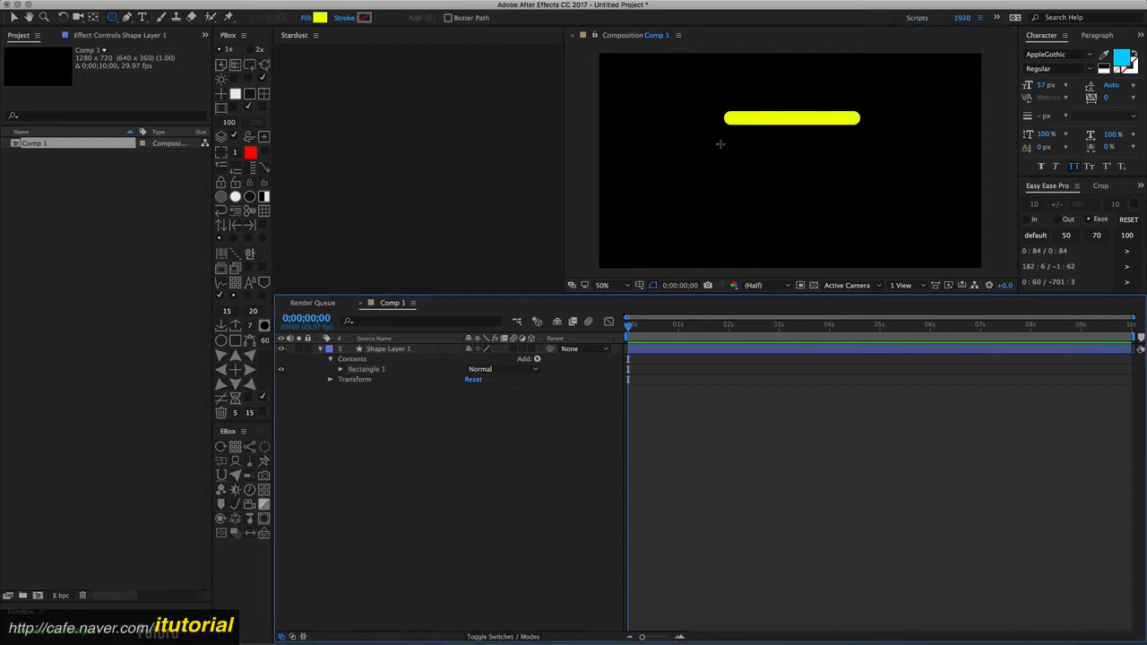
left_click_drag(707, 142, 836, 159)
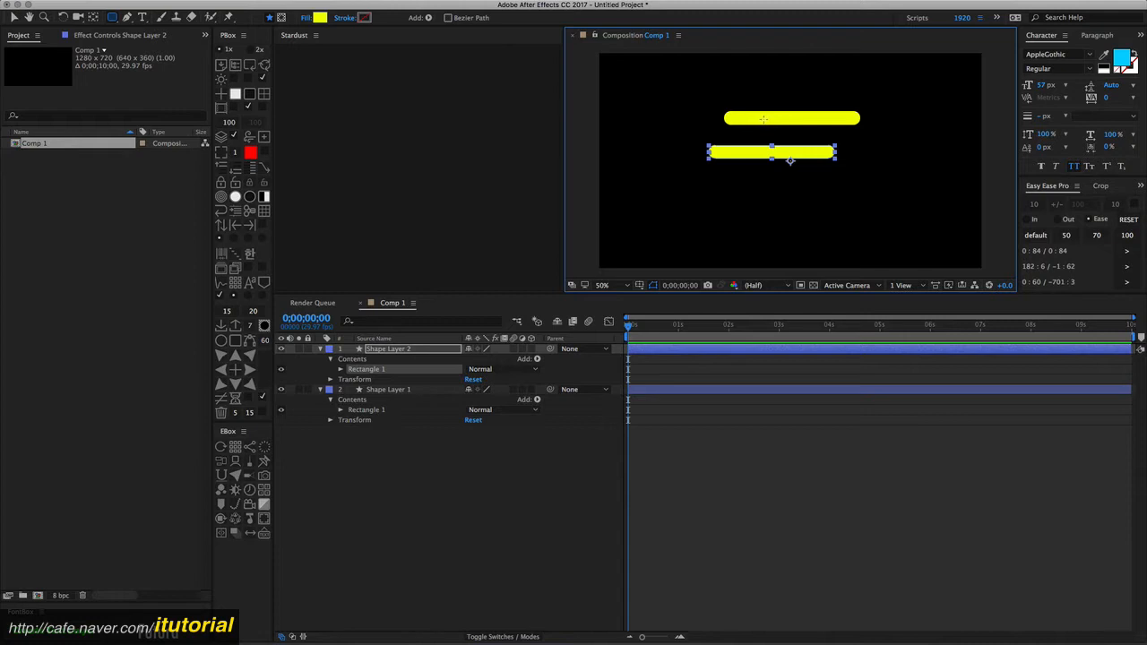
- Try to add a connecting rectangle between the two bars inside the second shape layer, then remove and undo it
left_click_drag(764, 118, 785, 150)
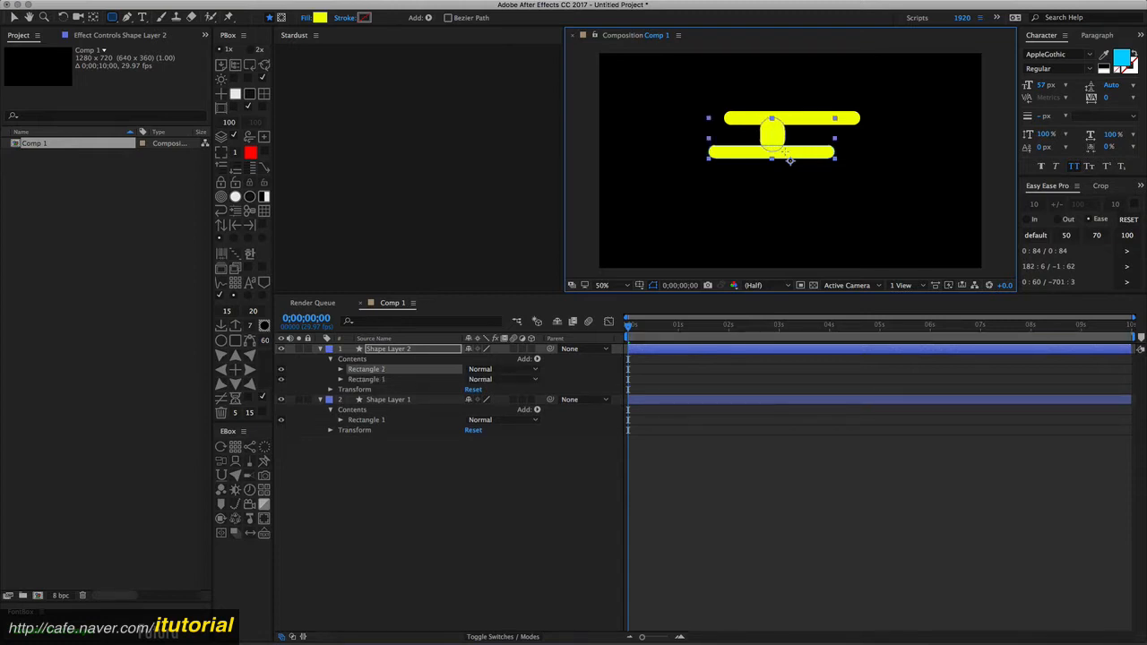
key("Delete")
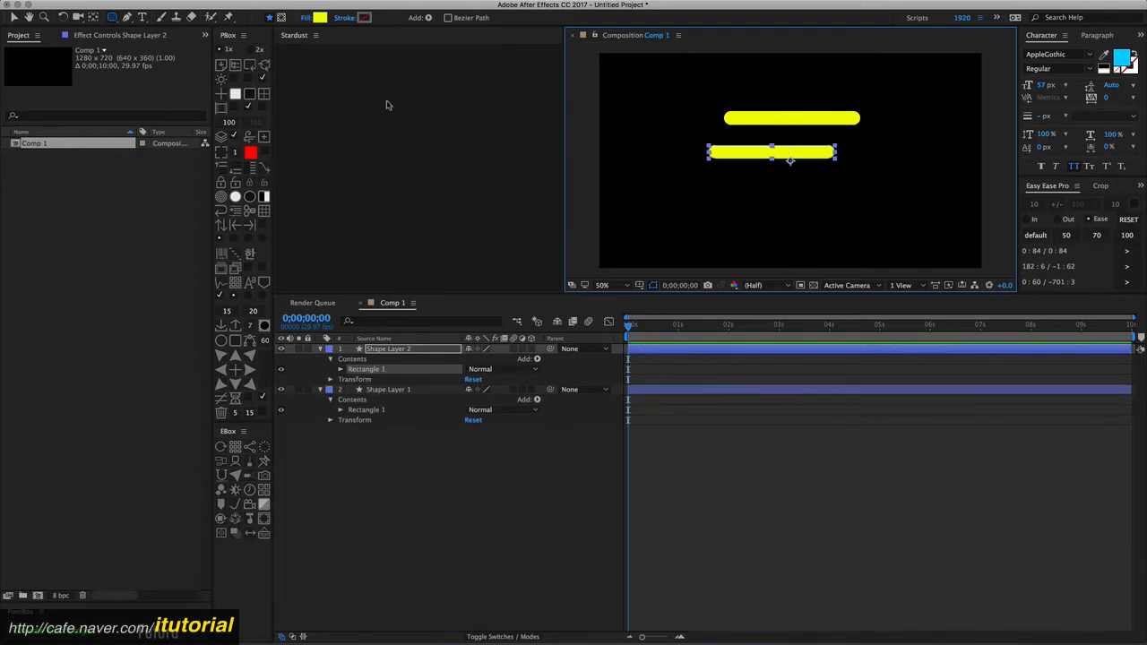
left_click_drag(113, 19, 142, 16)
left_click_drag(749, 117, 794, 152)
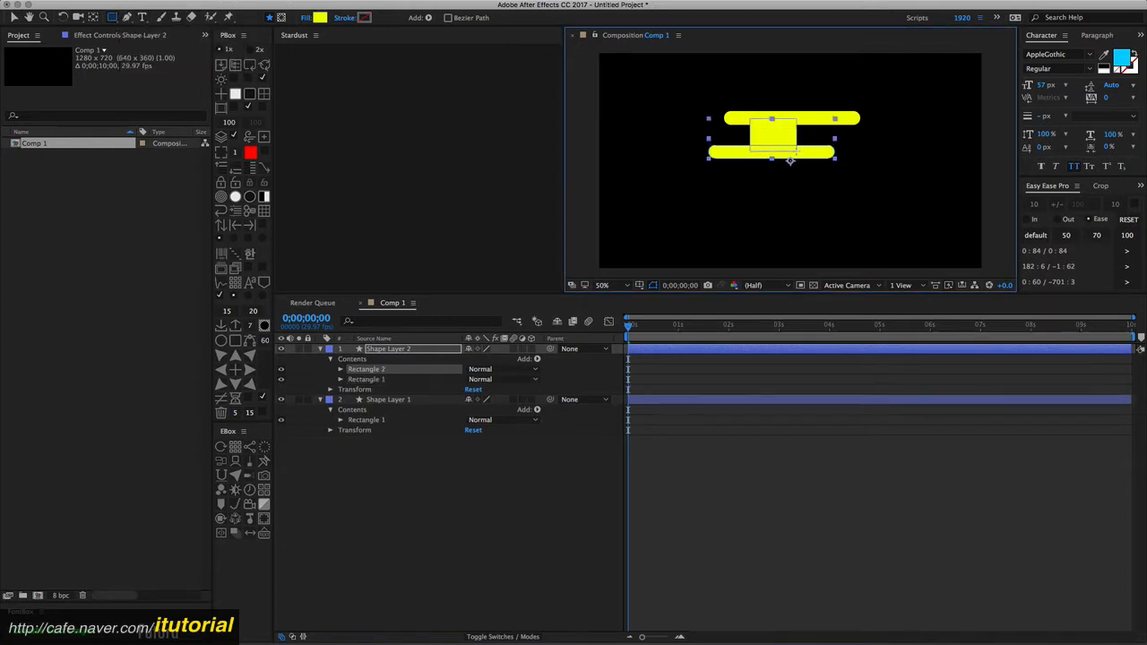
left_click(387, 456)
key("super+z")
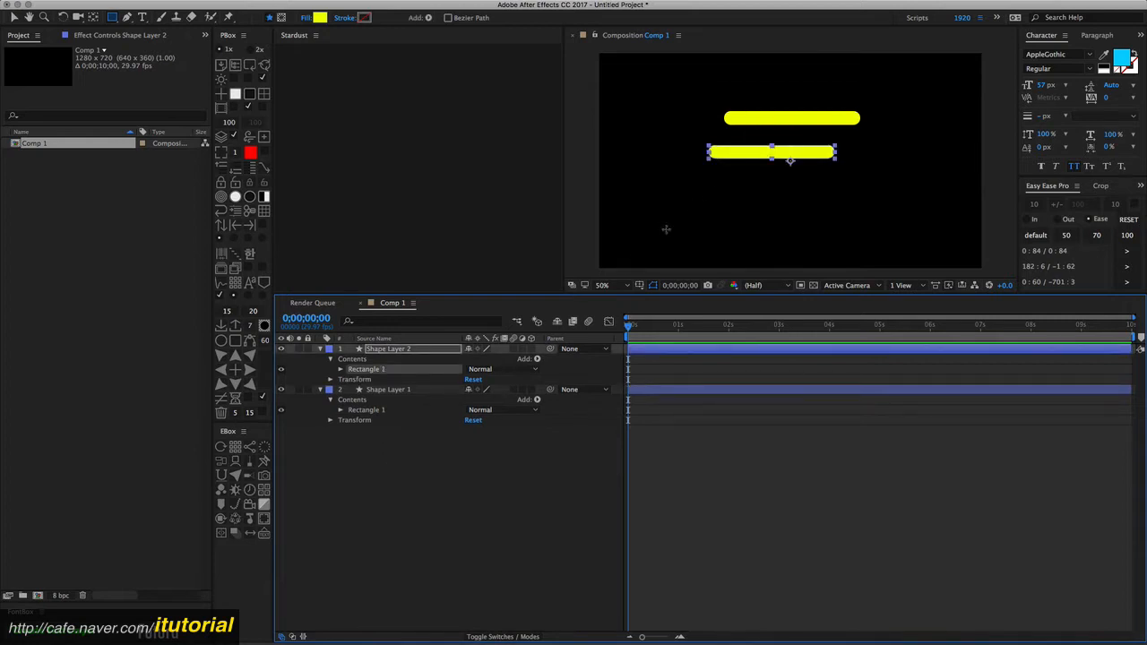
- Draw a vertical rectangle on its own layer joining the upper and lower bars
left_click(453, 455)
left_click_drag(749, 119, 789, 162)
left_click(385, 476)
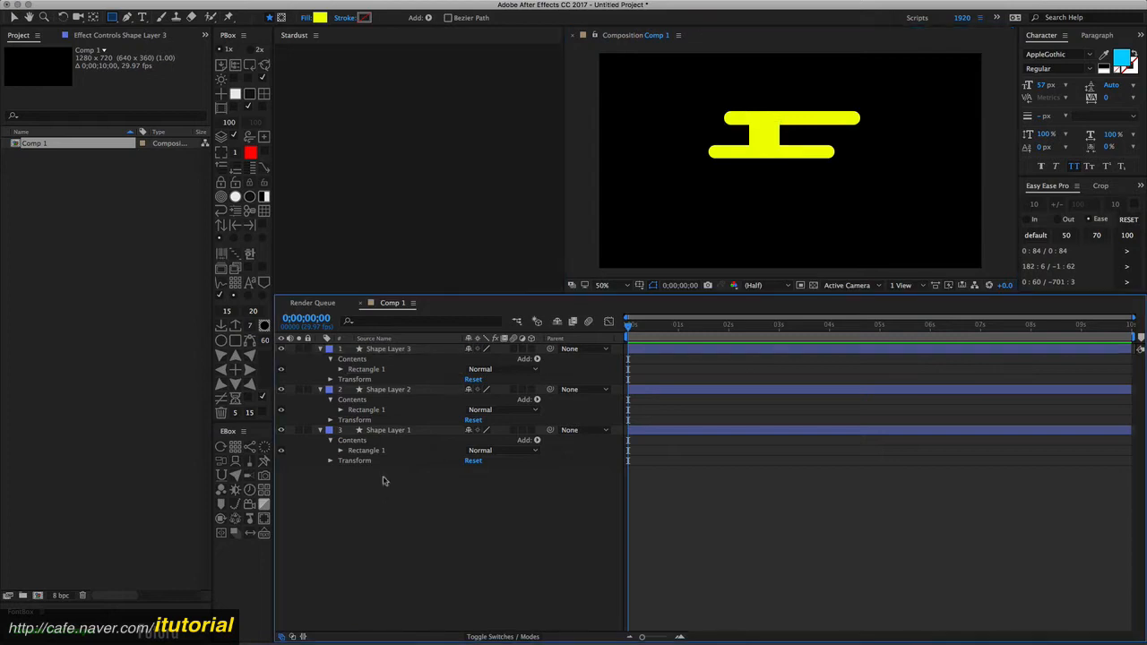
- Collapse the three shape layers and add a new adjustment layer above them
left_click(320, 350)
left_click(320, 358)
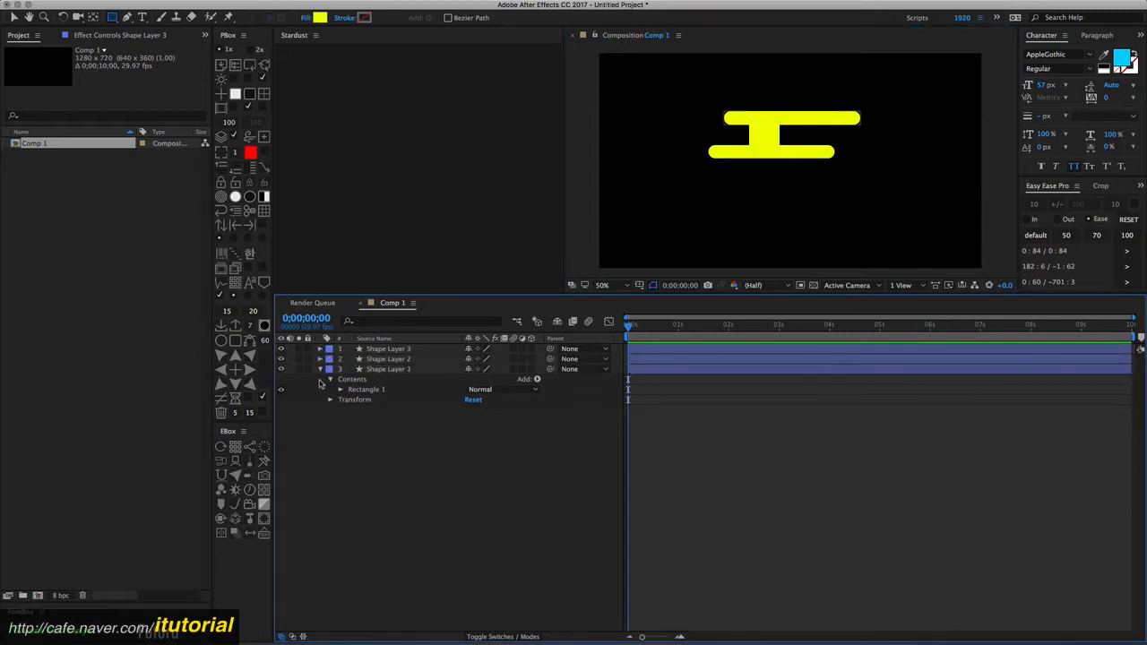
left_click(320, 369)
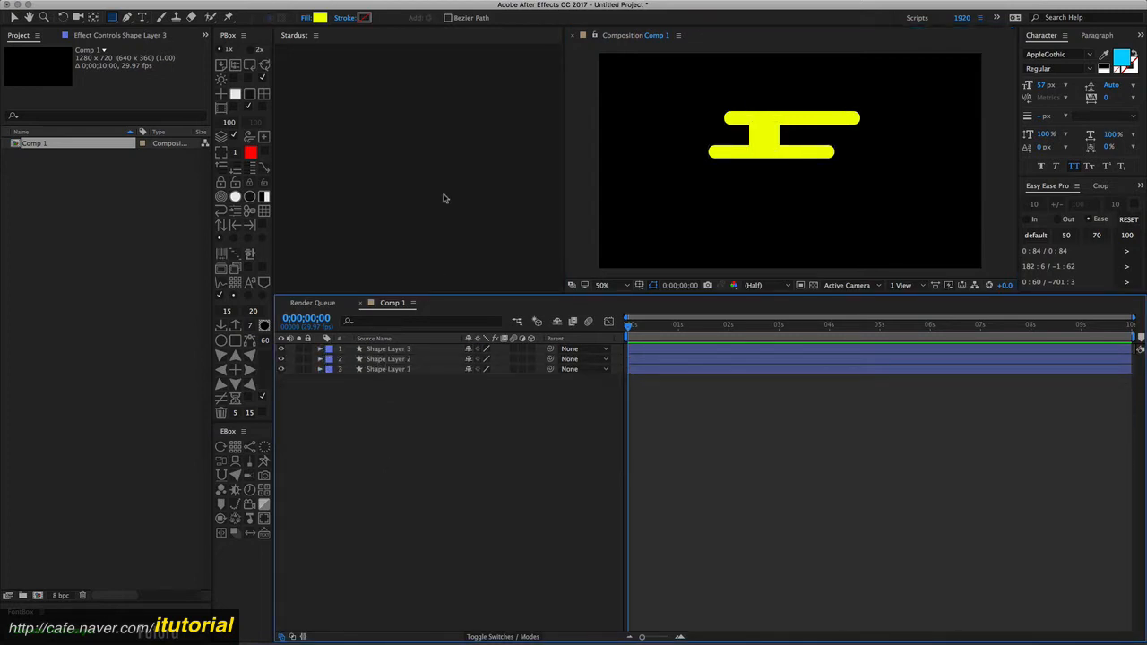
mouse_move(268, 2)
left_click(227, 6)
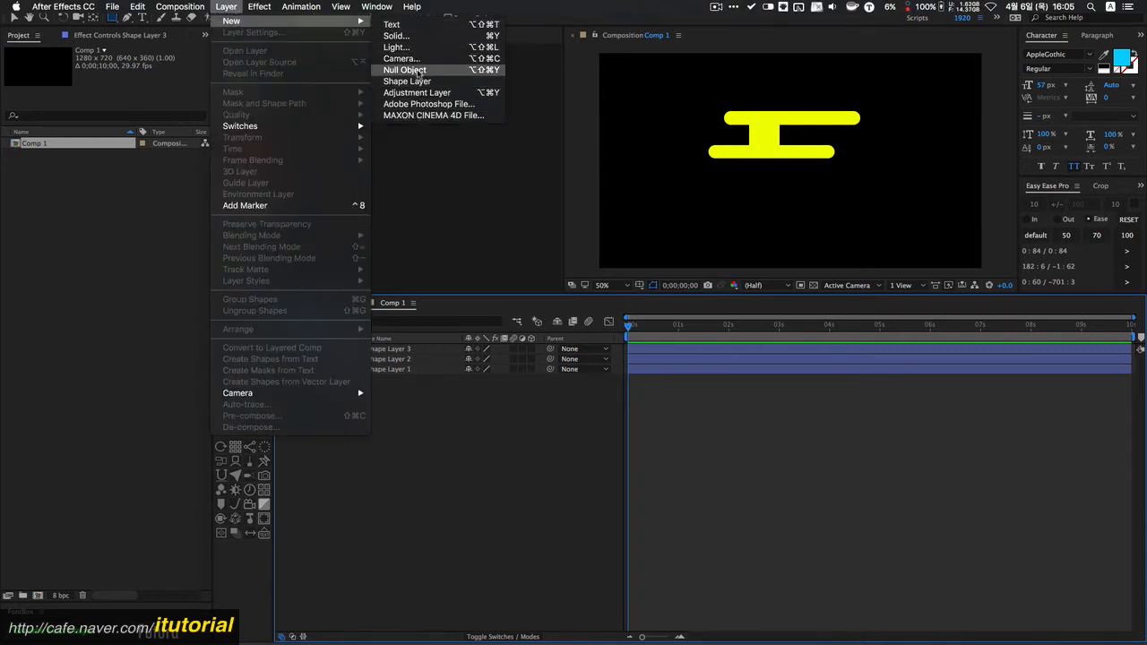
left_click(418, 93)
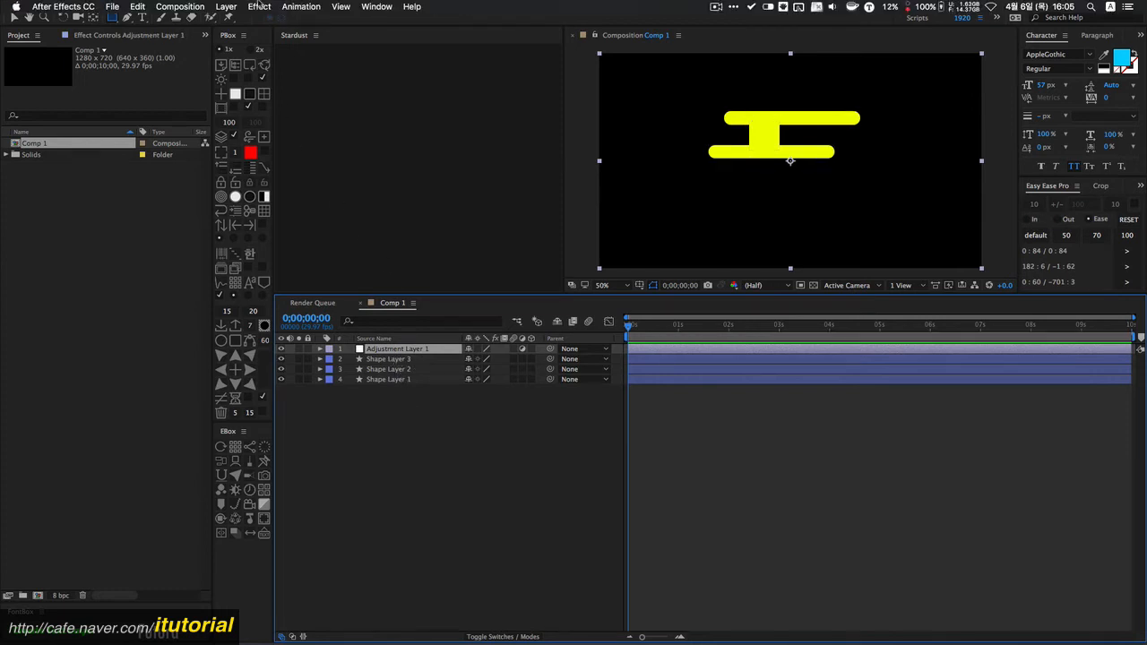
- Apply the Stylize > Roughen Edges effect to the adjustment layer
left_click(259, 7)
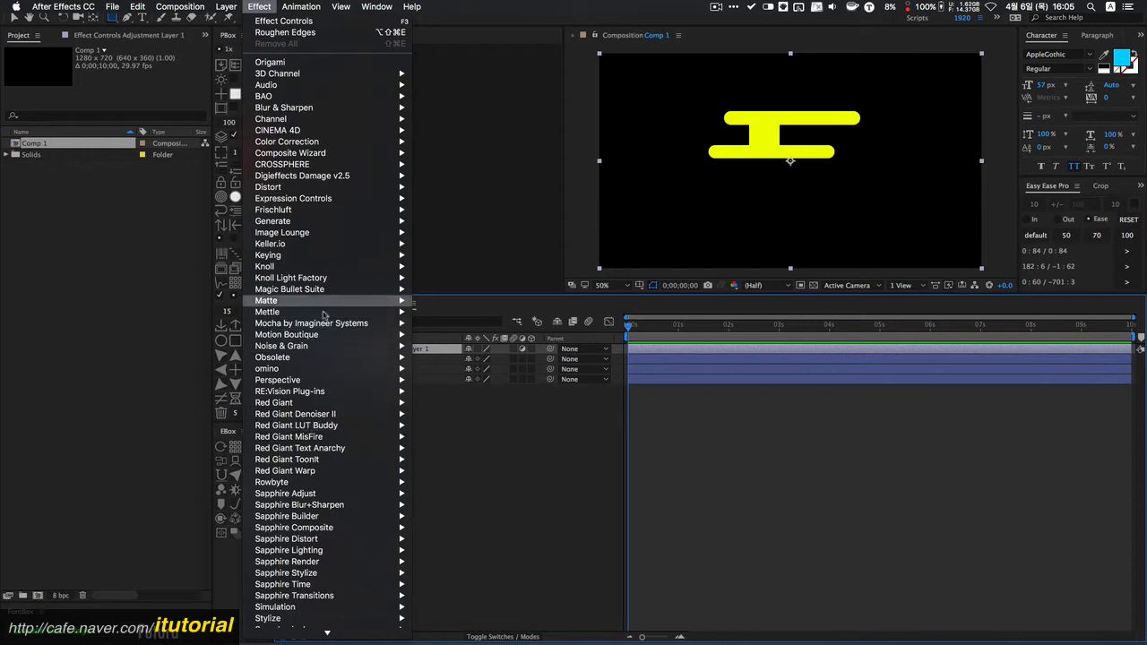
scroll(327, 565, "down", 5)
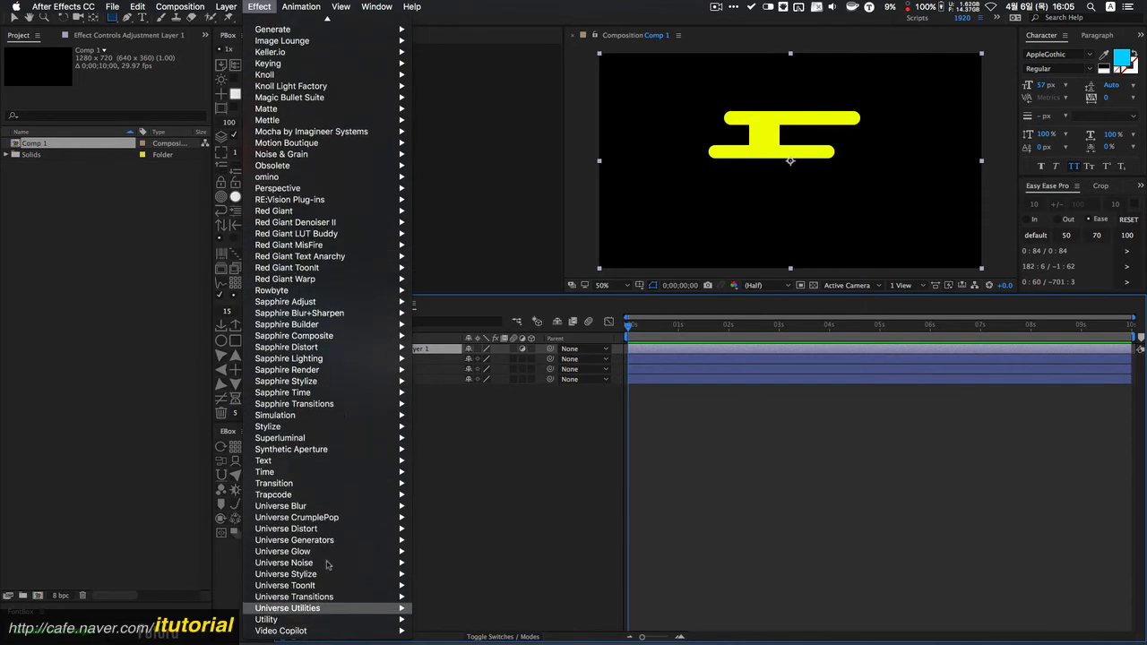
mouse_move(366, 427)
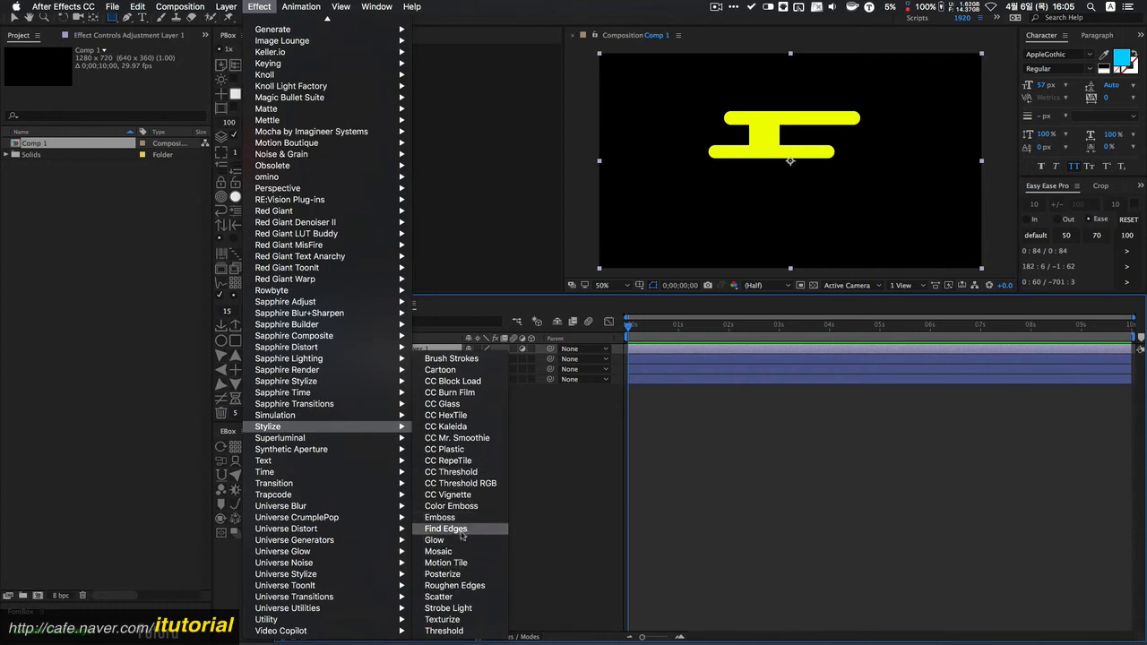
left_click(454, 585)
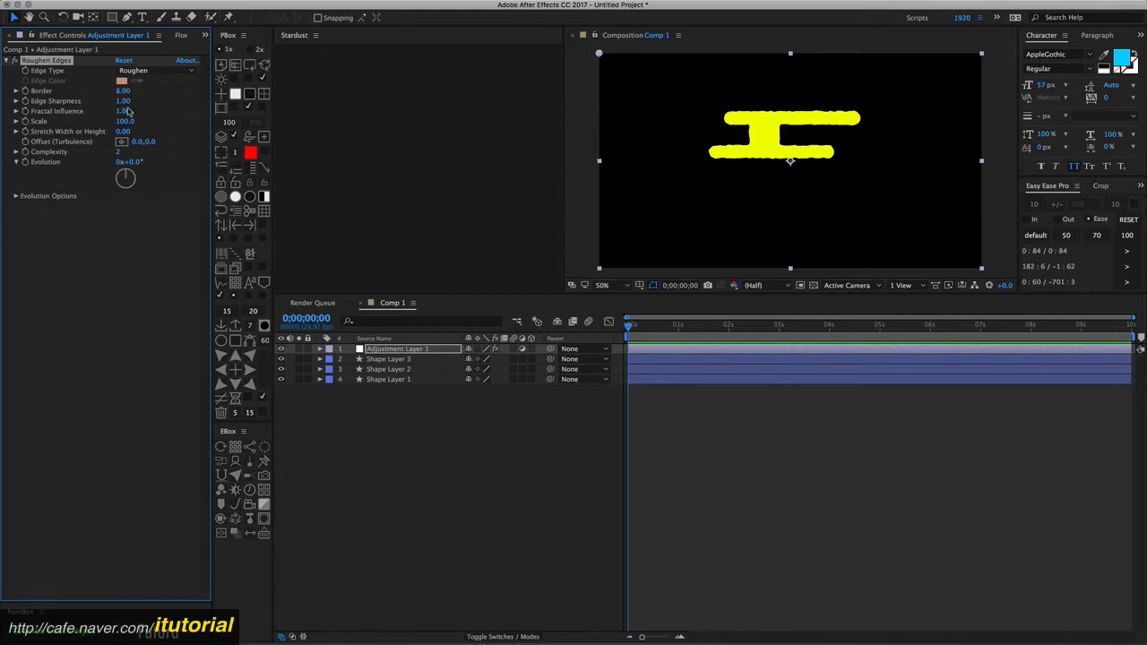
- Set Roughen Edges Fractal Influence to 0.00 and Border to 31.40 to round the shape joins
left_click_drag(124, 110, 42, 111)
key("period")
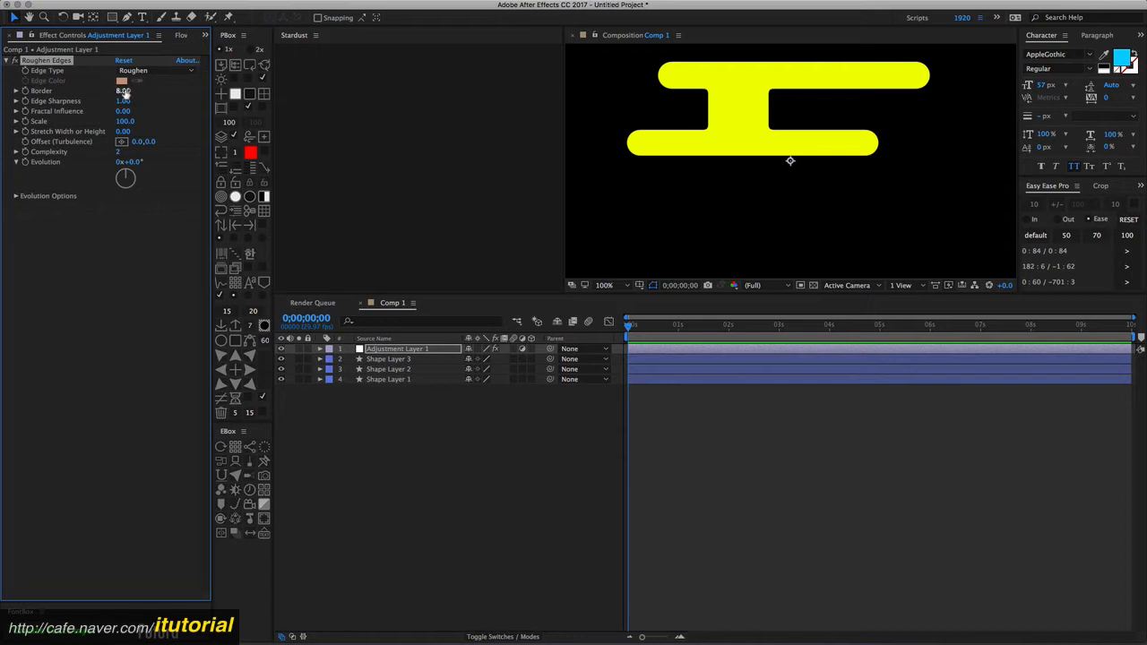
left_click_drag(124, 91, 284, 91)
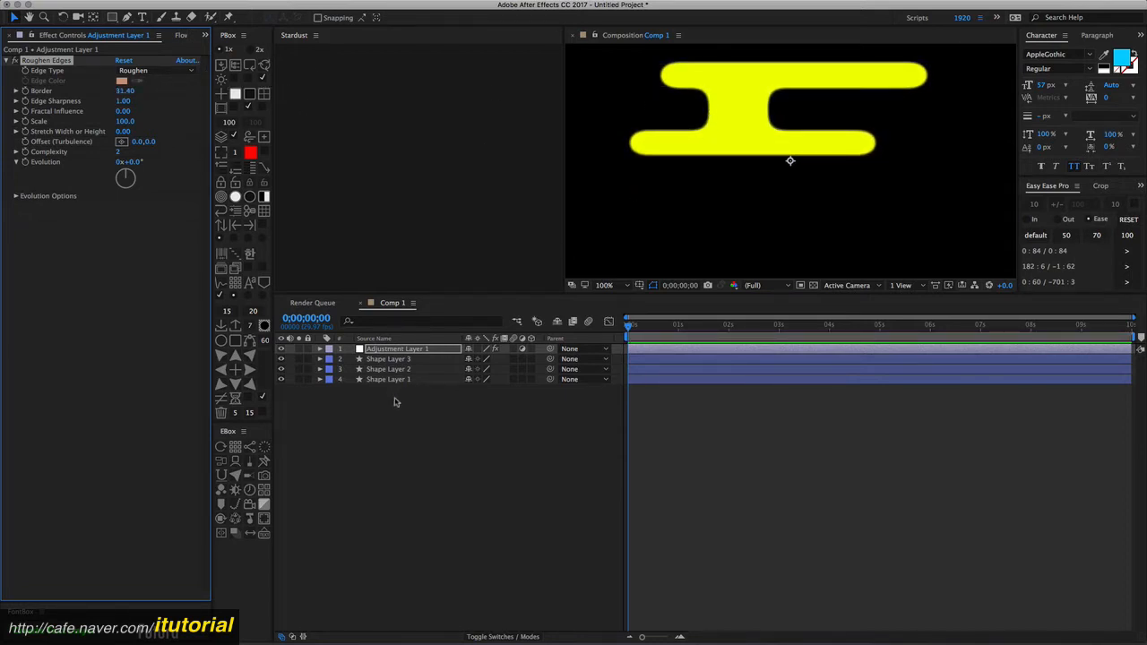
- Move the vertical connecting rectangle to the right, between the two bars
left_click(394, 402)
left_click(403, 369)
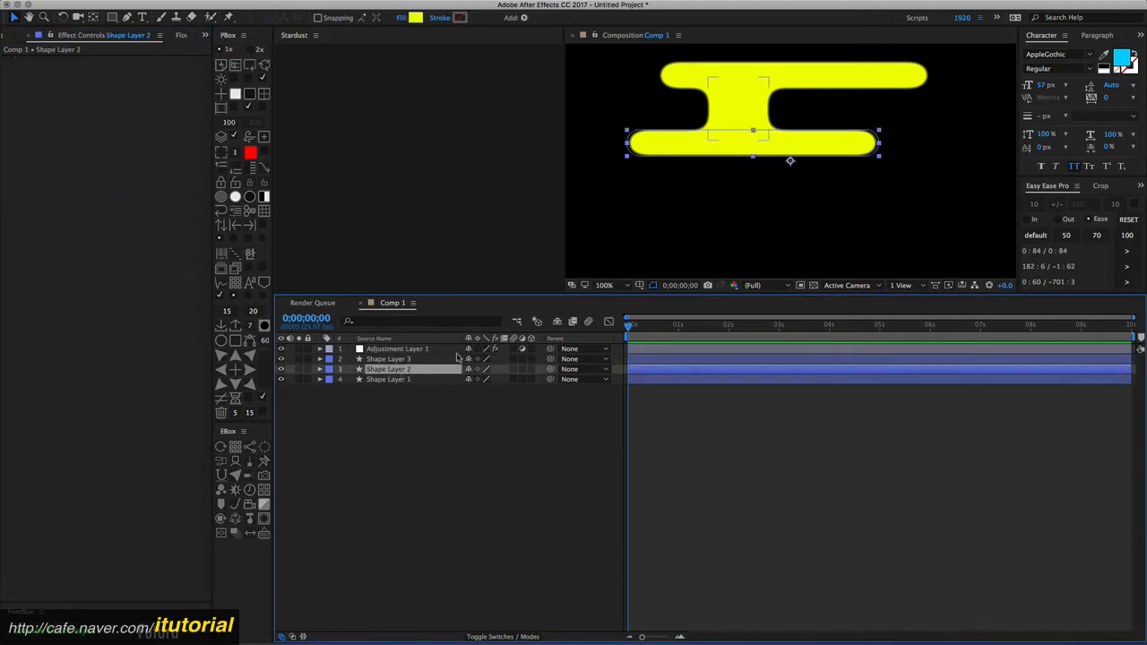
left_click(395, 359)
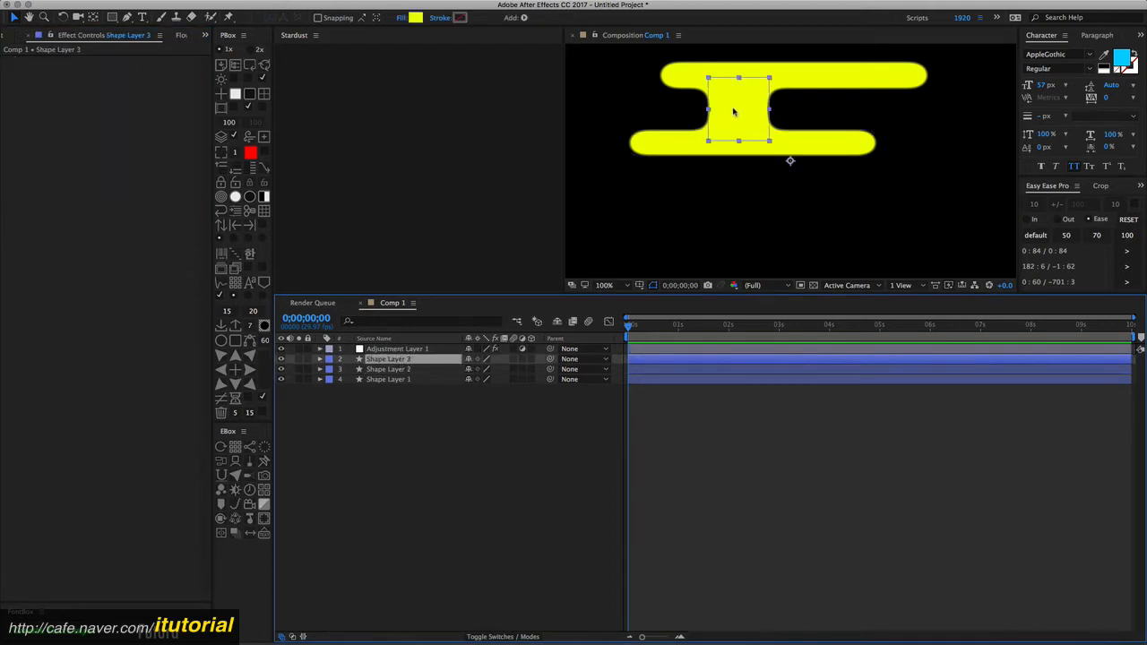
left_click_drag(733, 111, 782, 112)
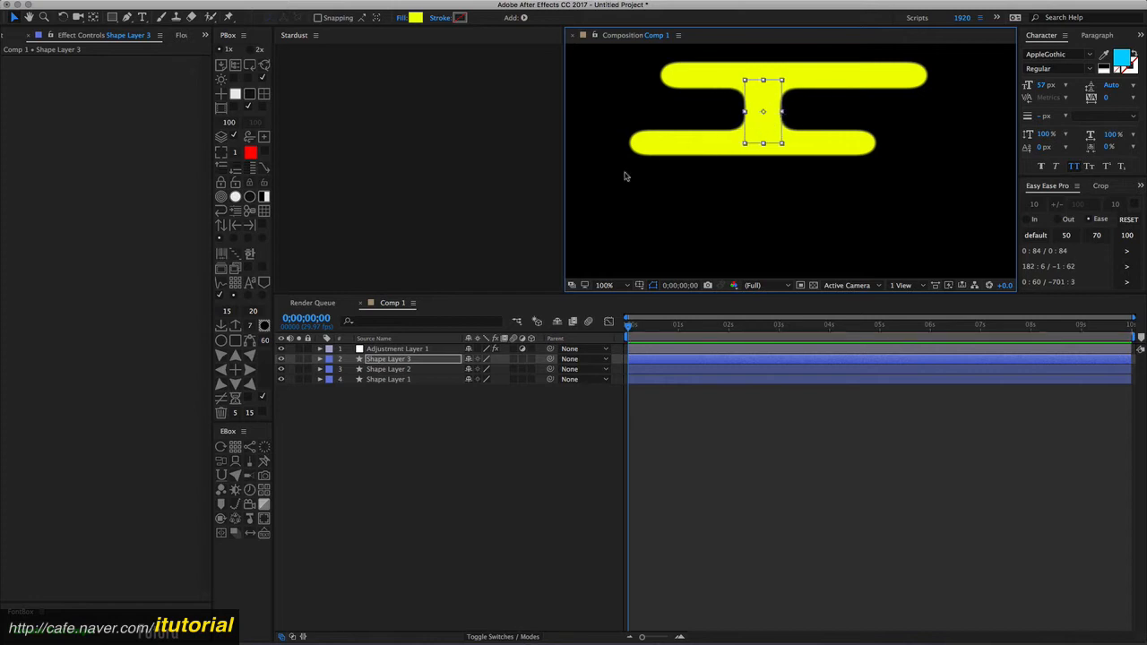
- Shift the lower bar slightly to the right and reselect its layer
left_click(394, 370)
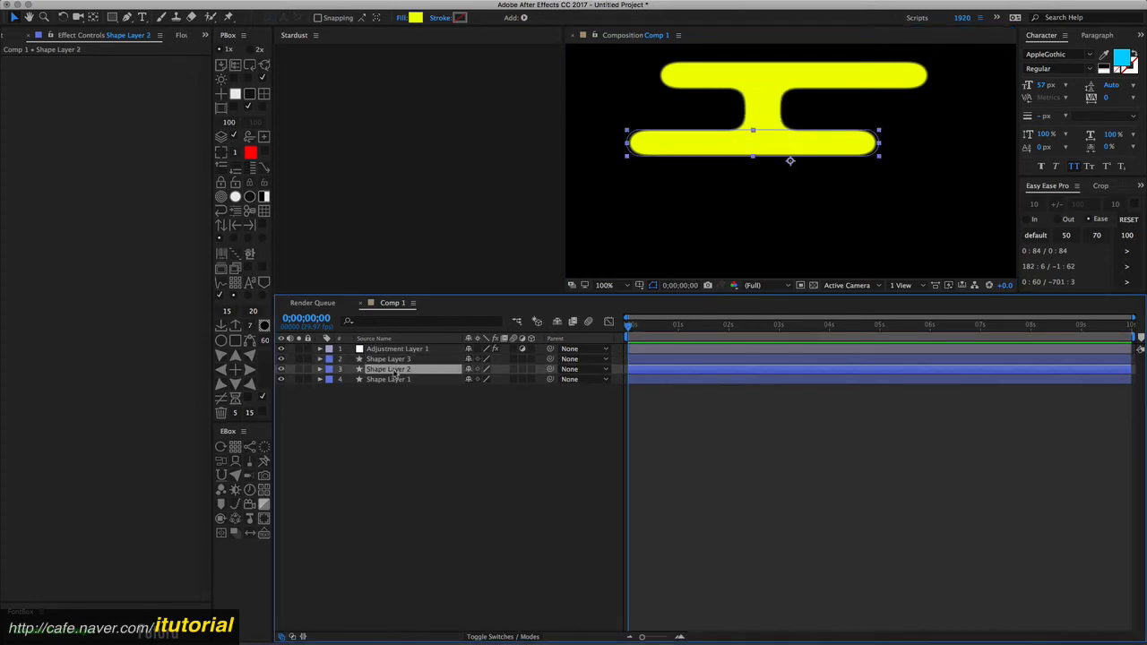
left_click_drag(717, 150, 745, 148)
left_click(817, 83)
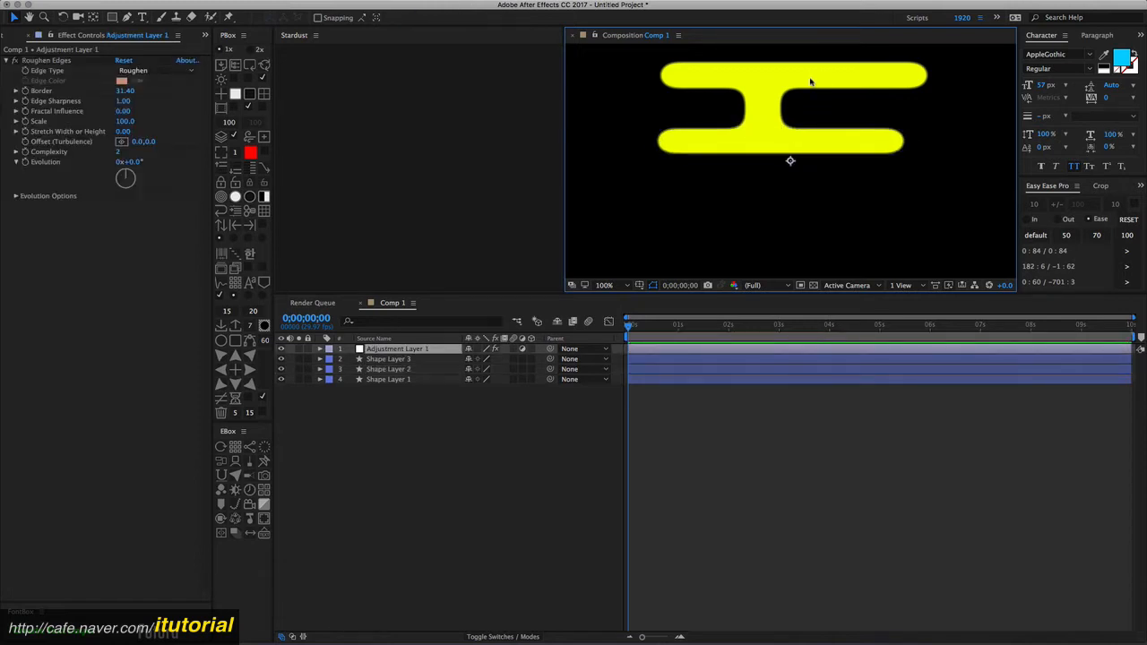
left_click(405, 370)
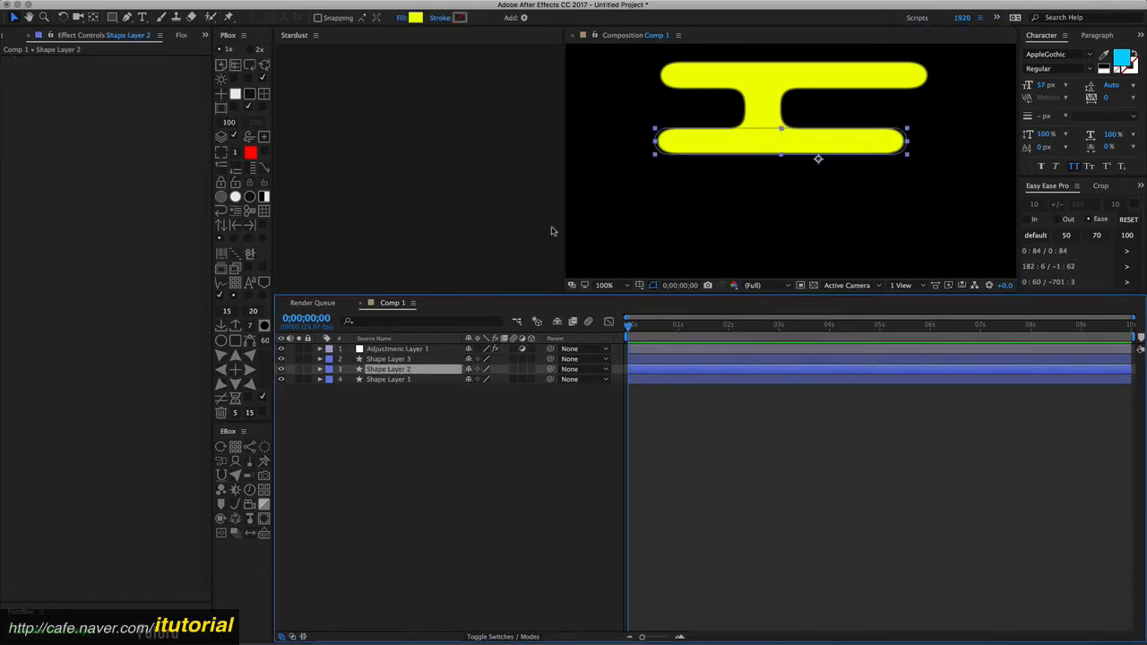
- Shift the upper bar slightly to the left
left_click(399, 379)
left_click_drag(787, 79, 749, 115)
left_click(400, 360)
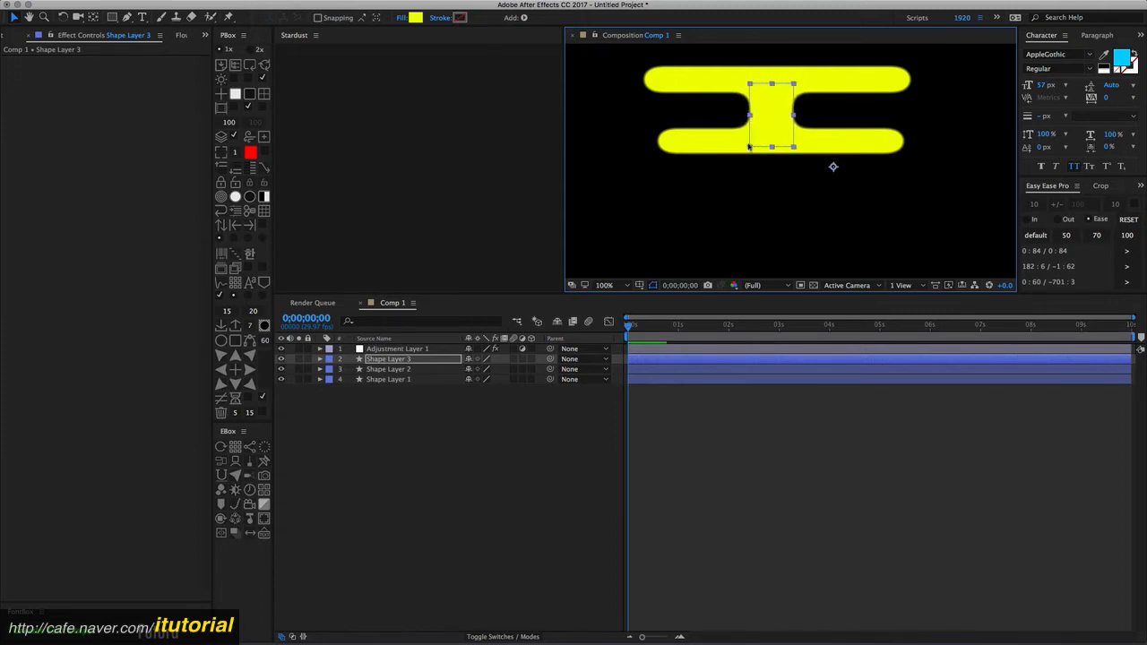
left_click(397, 398)
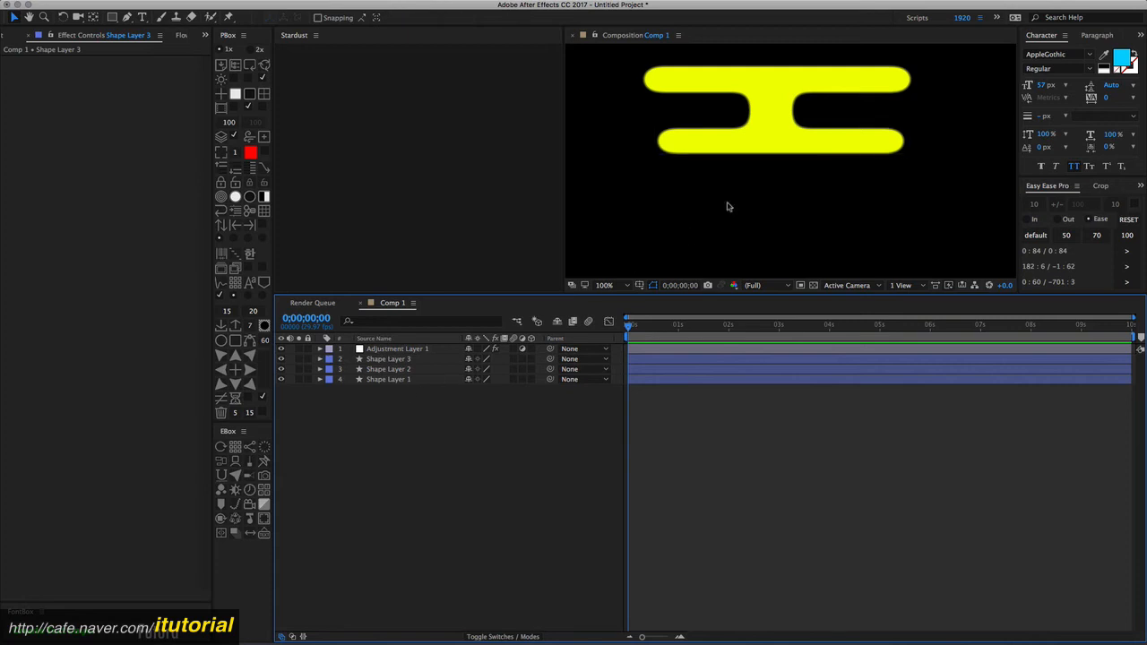
left_click(406, 350)
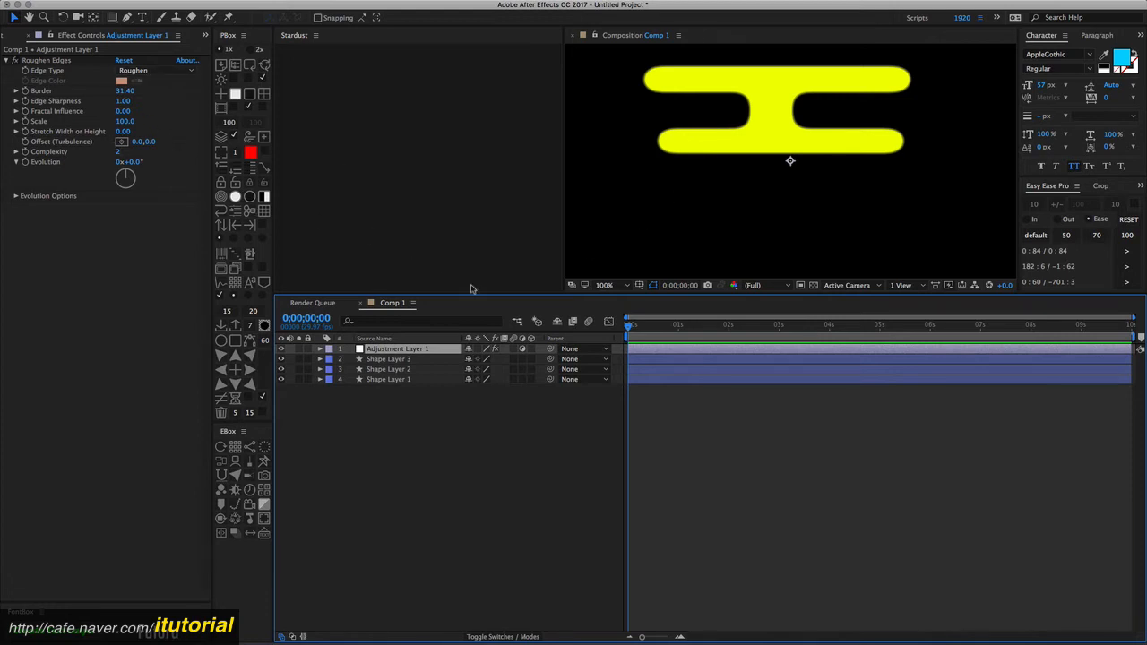
- Change the vertical connecting rectangle's fill color to cyan blue (00BAFF)
left_click(401, 359)
left_click(415, 17)
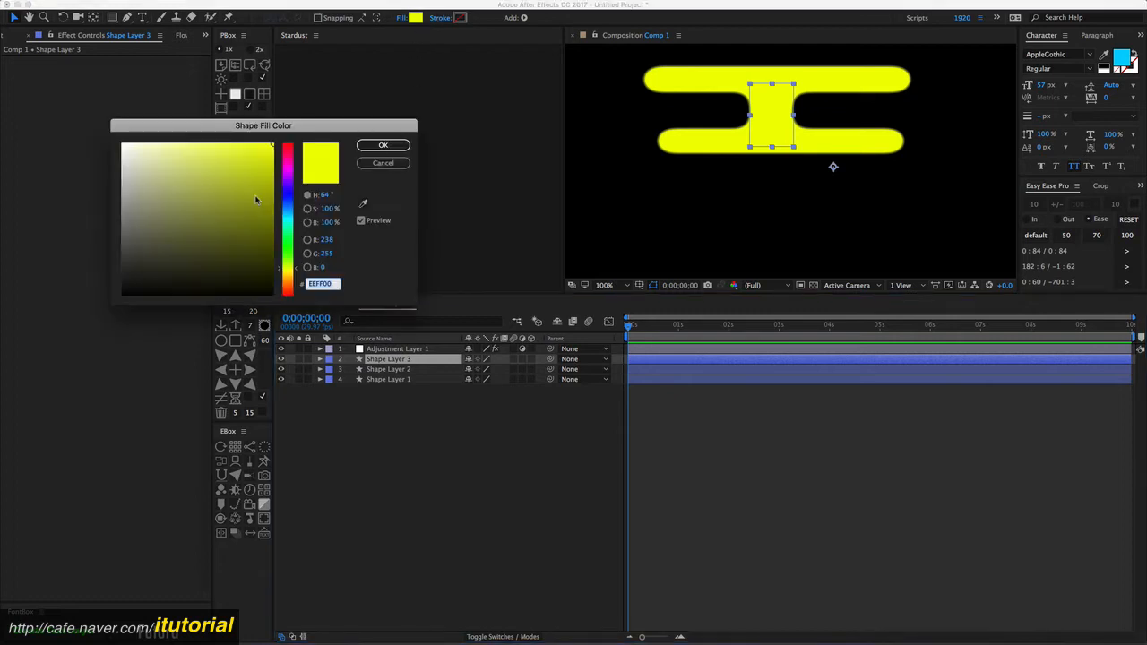
left_click(289, 213)
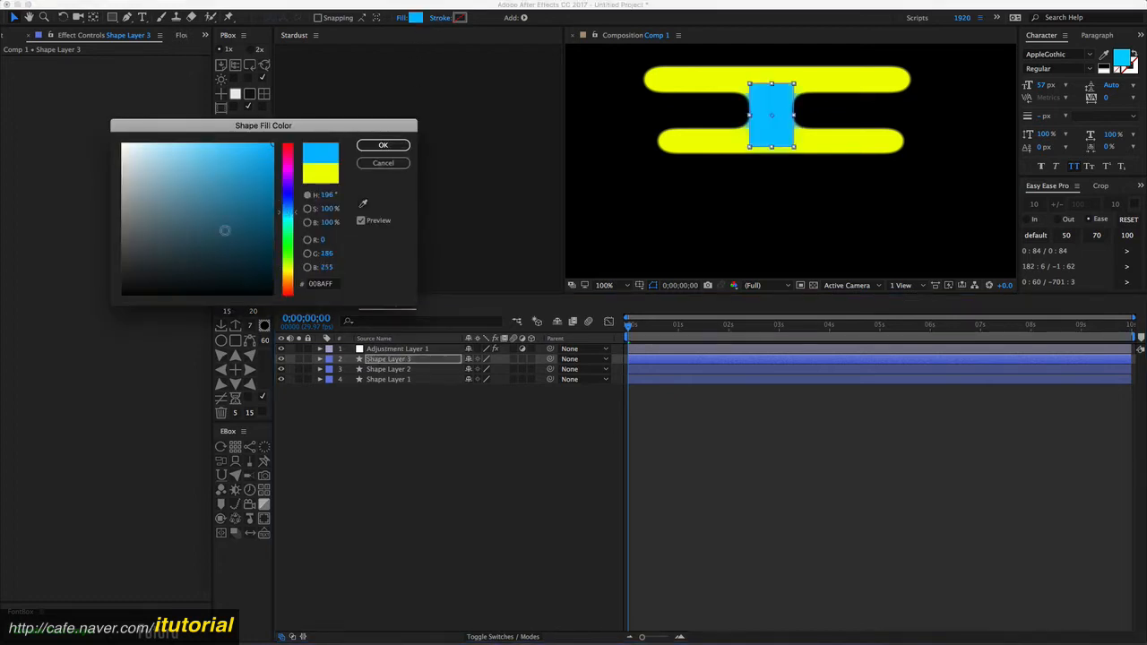
left_click(403, 146)
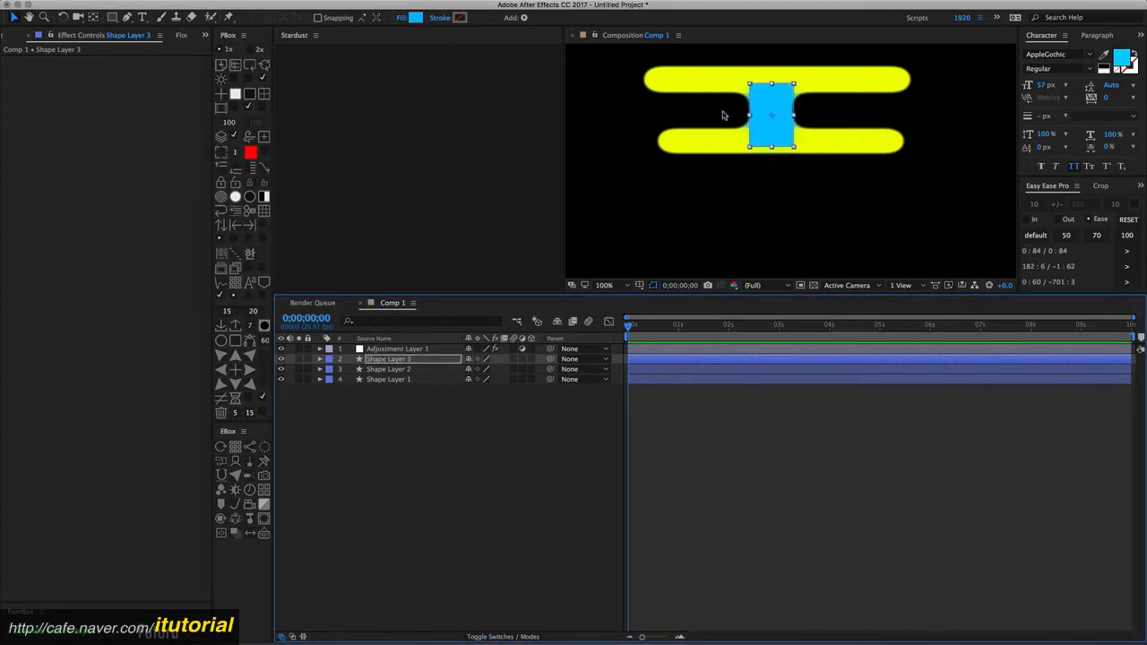
- Change the upper bar's fill color to magenta
left_click(392, 378)
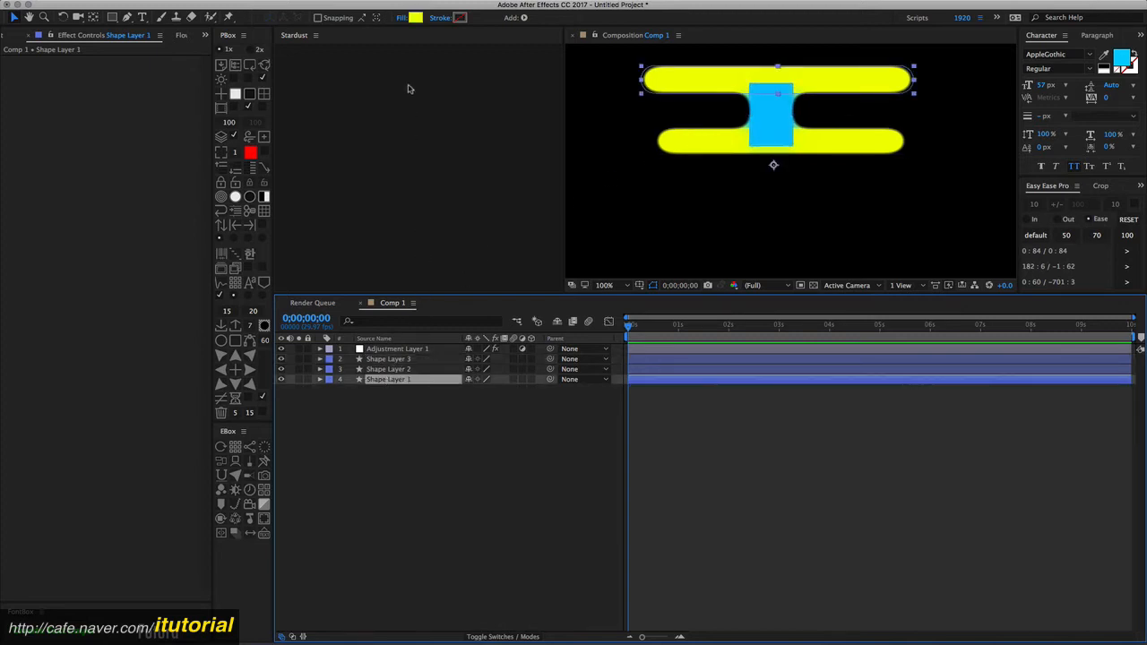
left_click(415, 17)
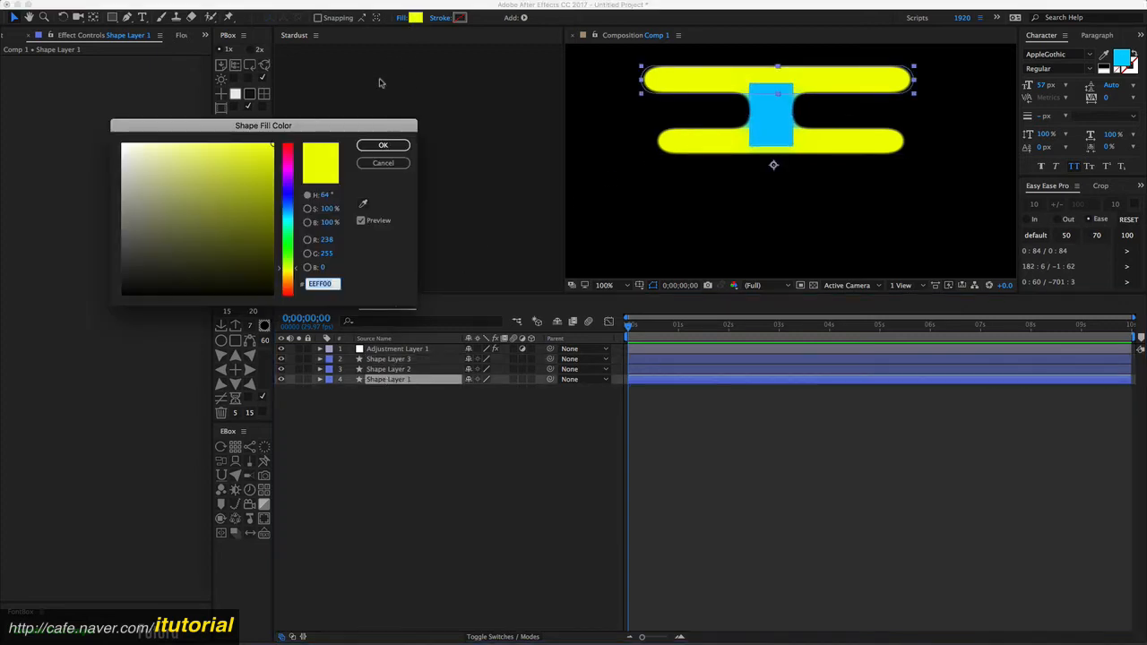
left_click(287, 170)
left_click(383, 145)
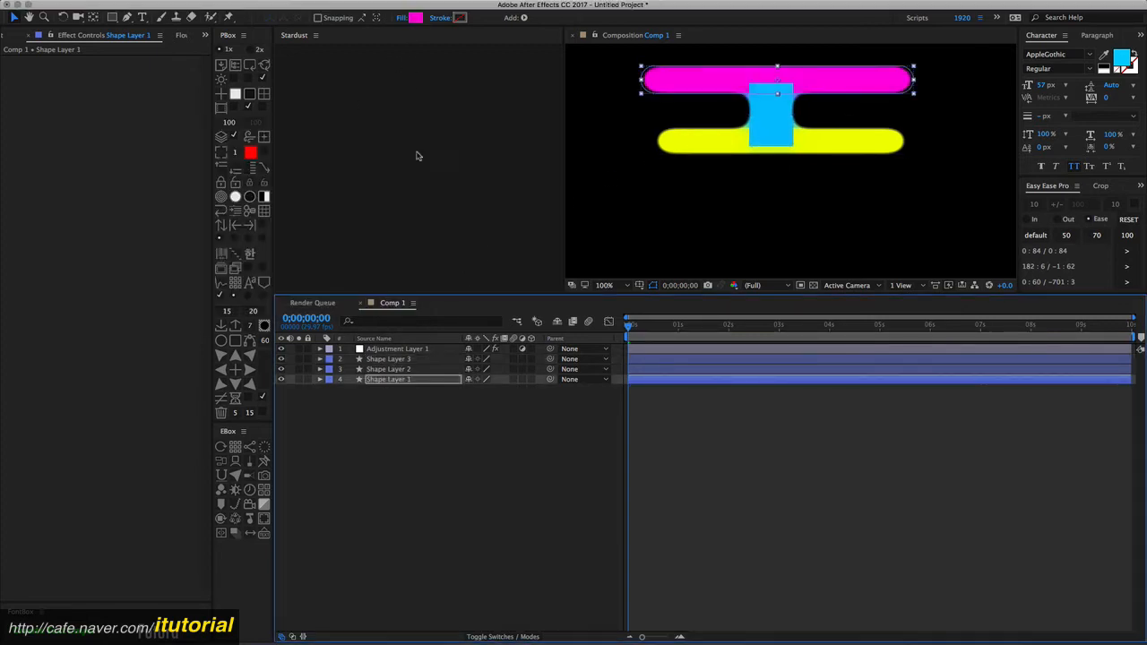
left_click(389, 412)
- Move the vertical rectangle's layer to the bottom of the layer stack
left_click(404, 349)
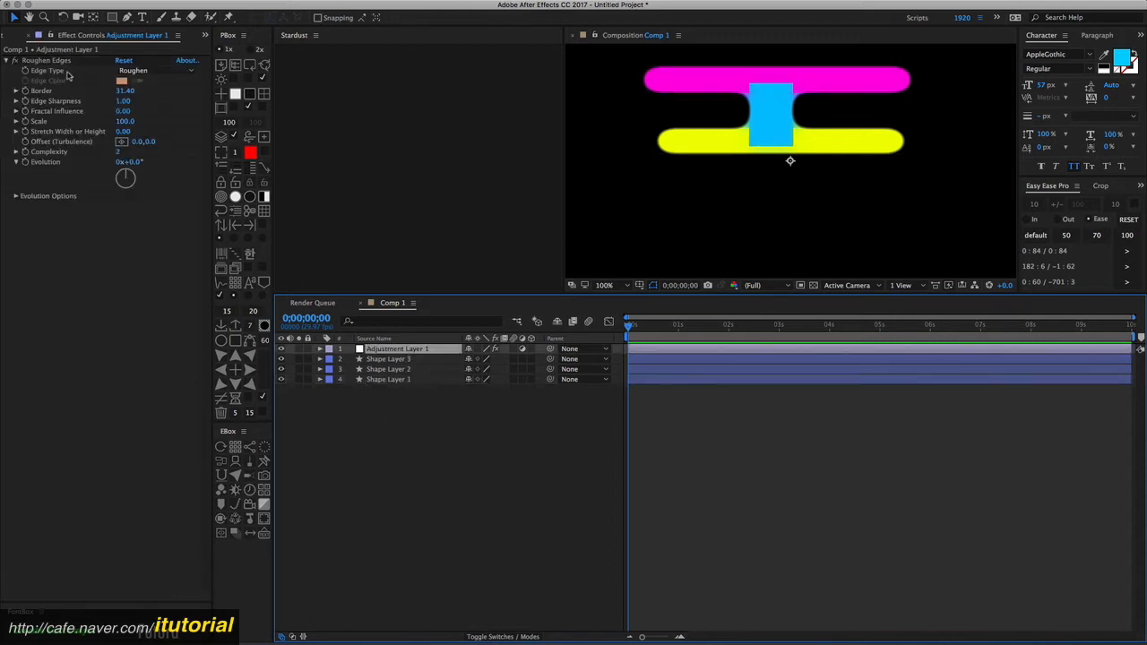
left_click(340, 414)
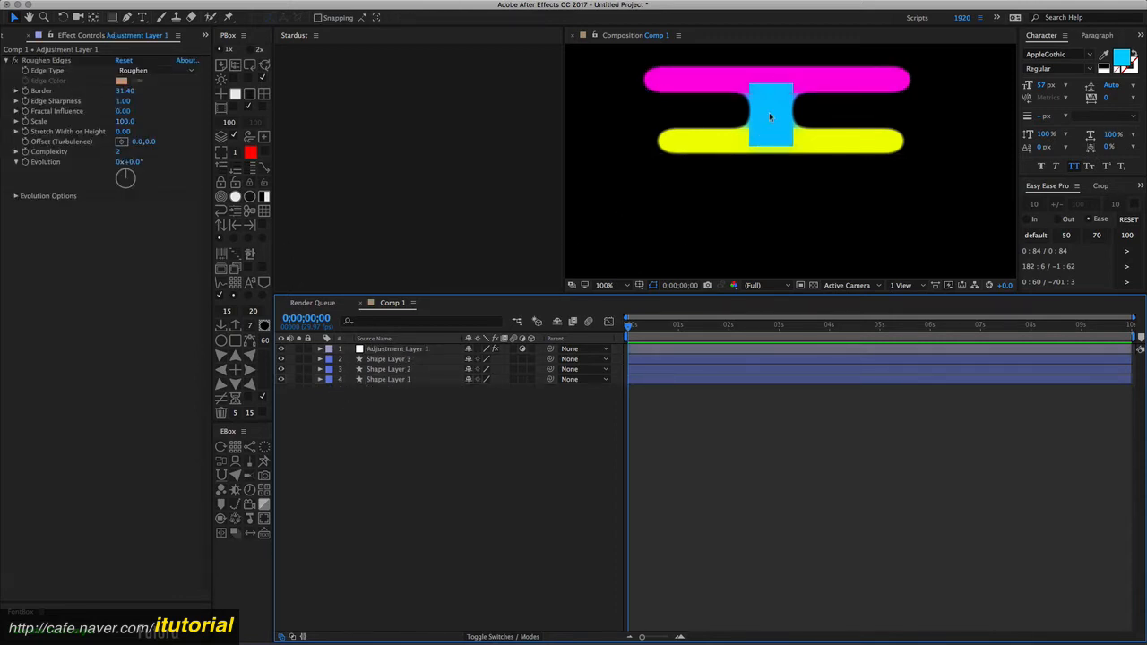
left_click(409, 359)
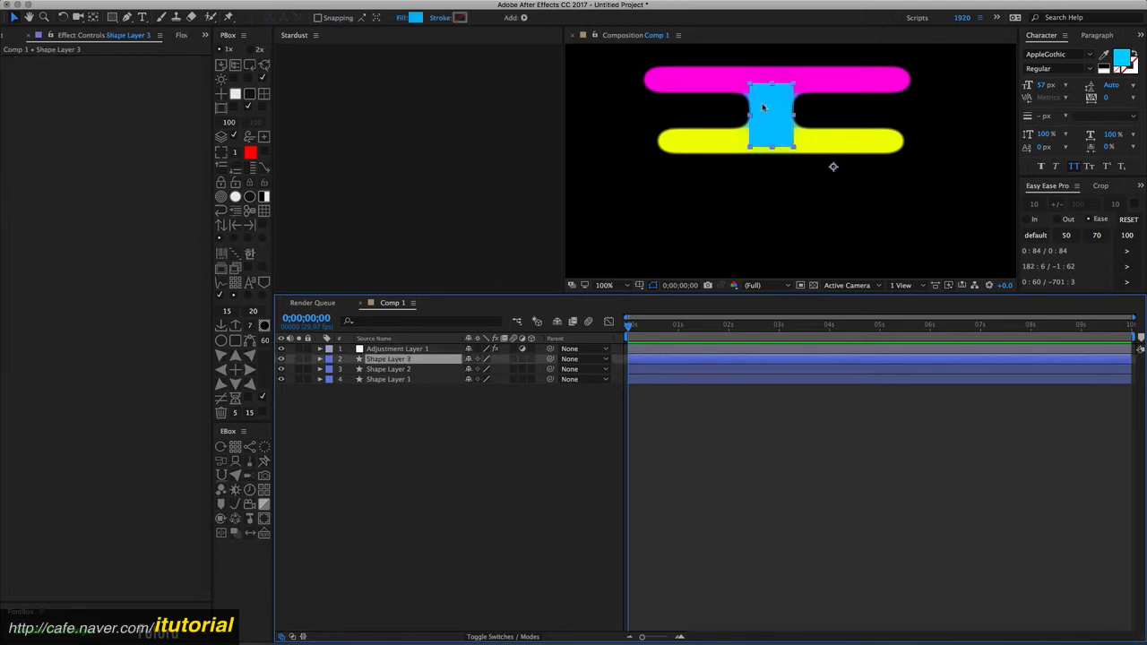
left_click_drag(395, 363, 397, 395)
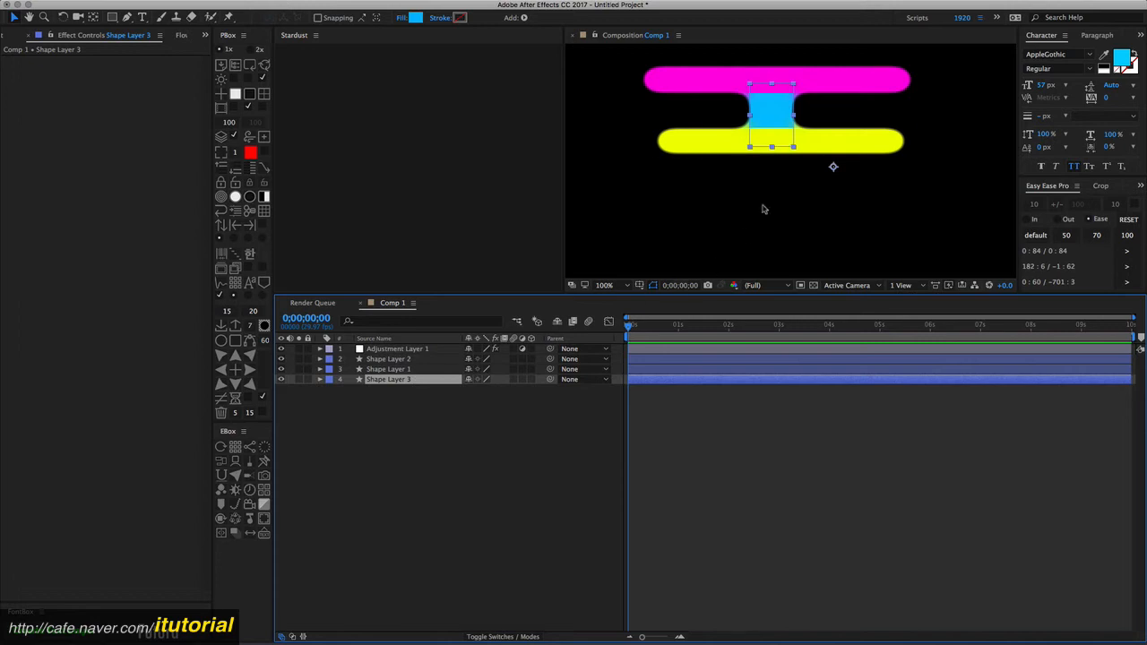
left_click(413, 402)
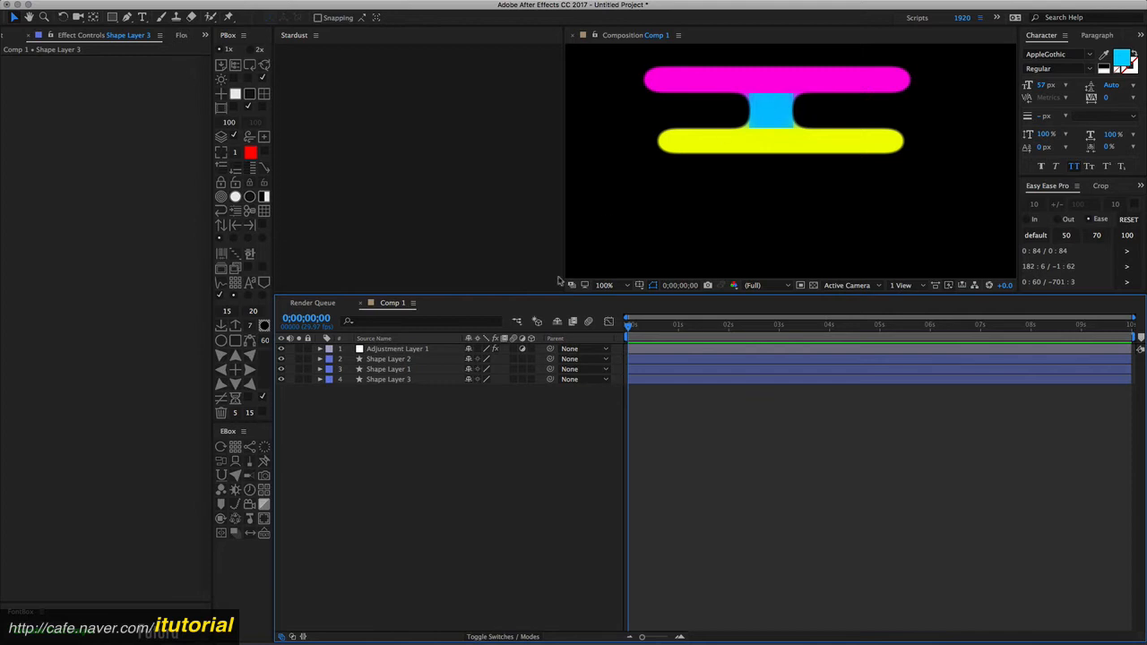
- Move the vertical rectangle to the left, toward the bars' left side
left_click(768, 113)
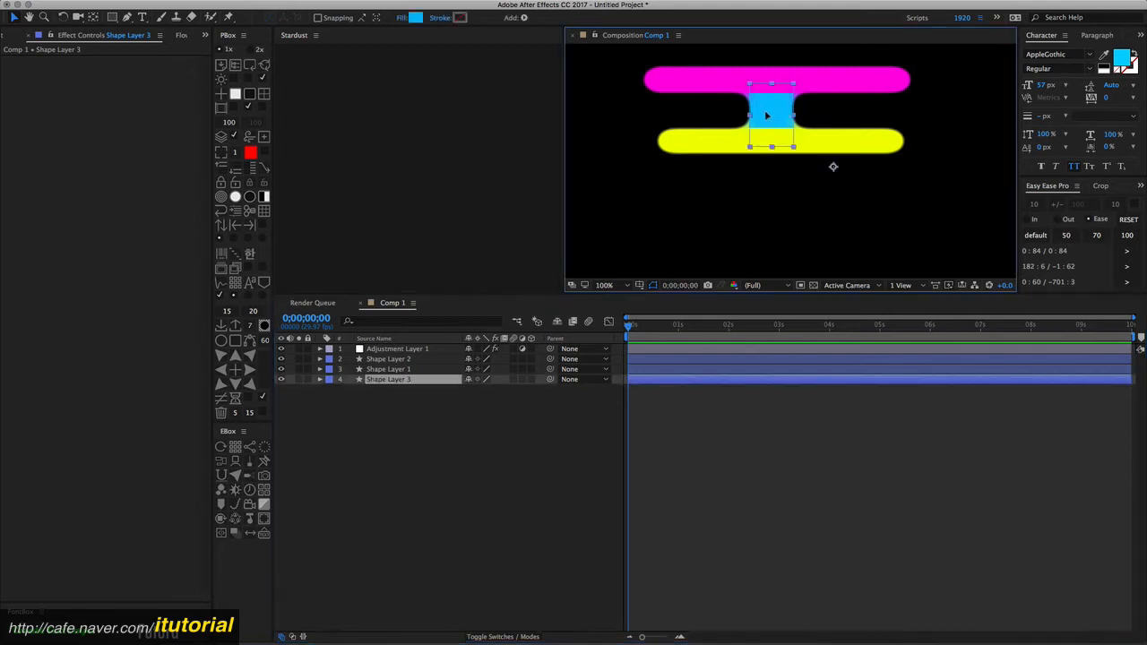
left_click_drag(766, 114, 740, 136)
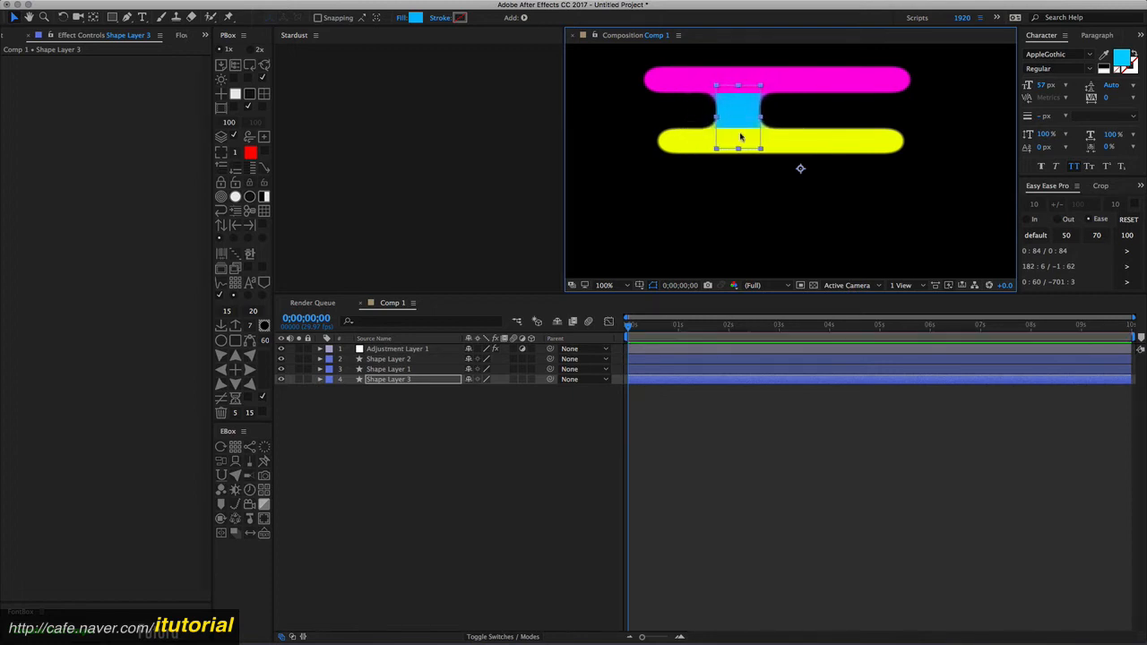
left_click(404, 395)
left_click(408, 351)
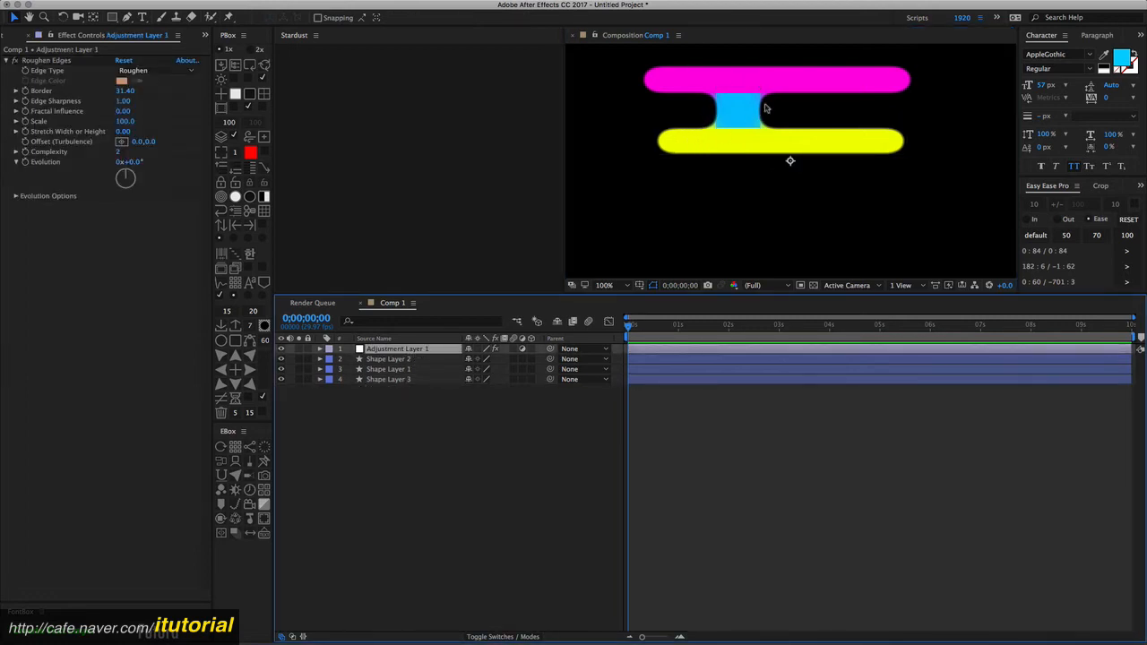
- Delete the Roughen Edges effect from the adjustment layer
left_click(54, 61)
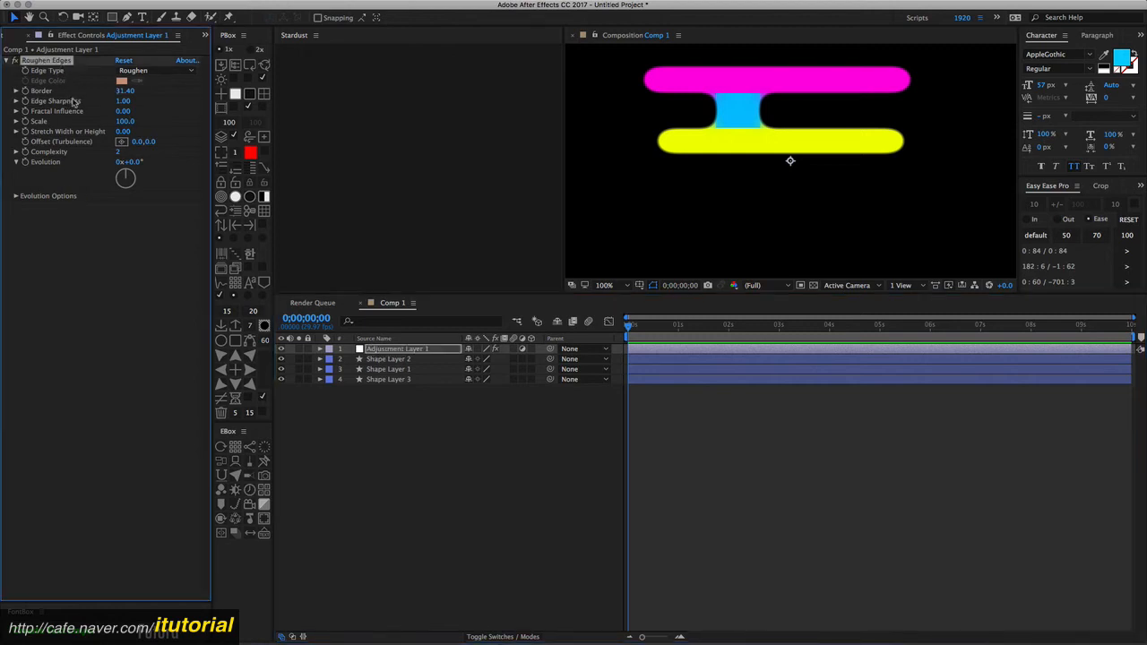
key("Delete")
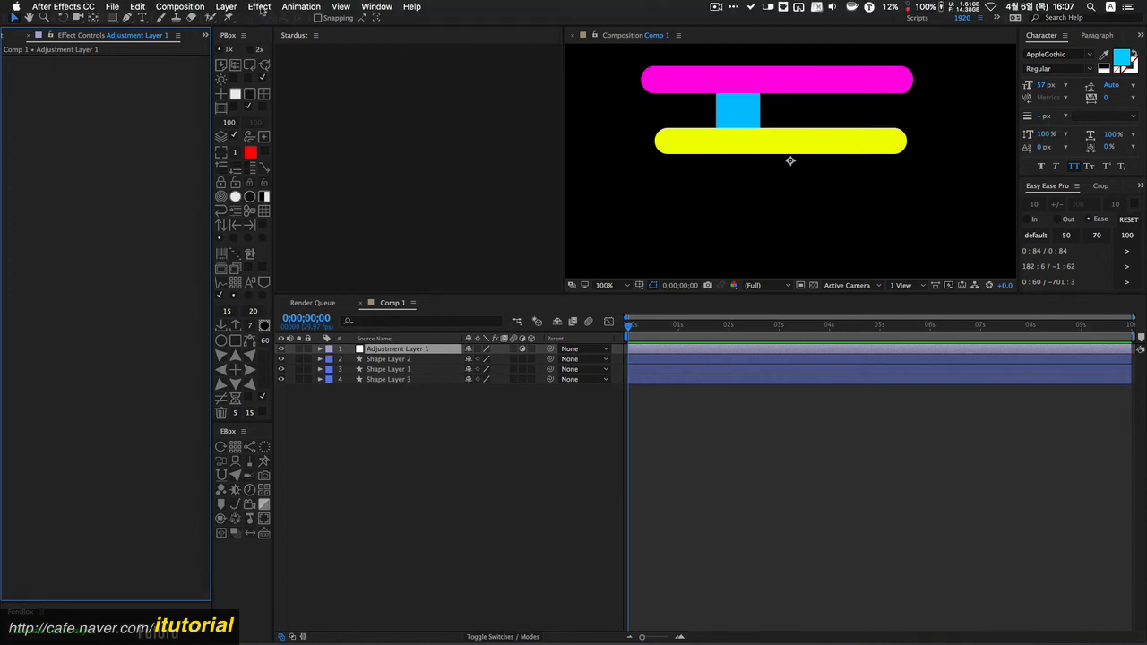
left_click(262, 7)
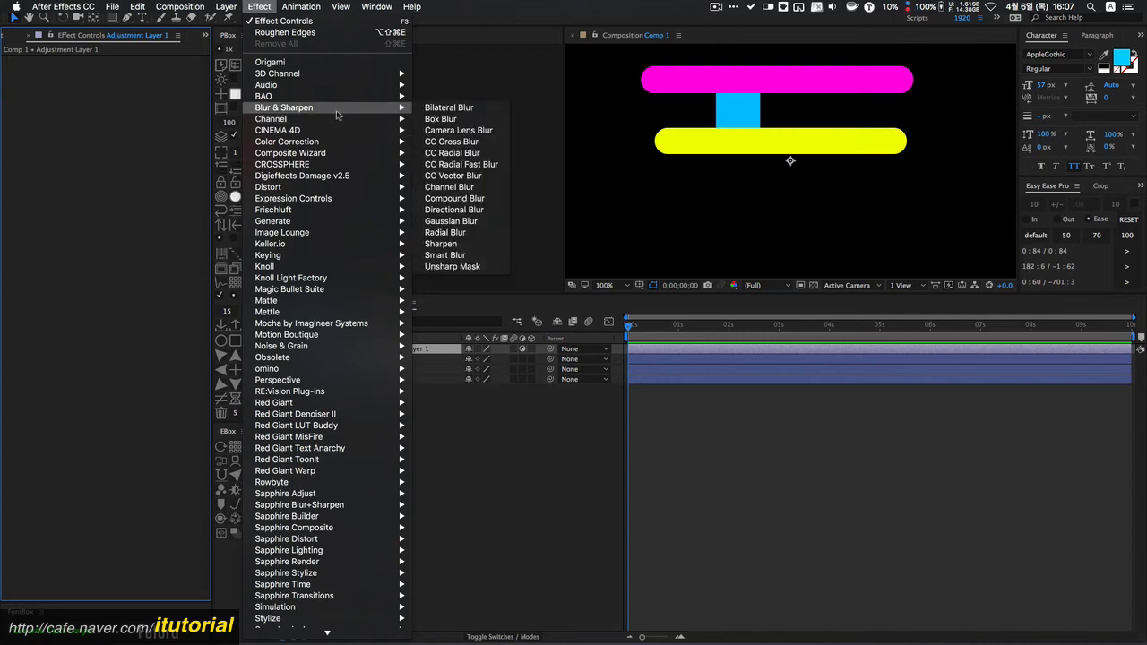
left_click(463, 429)
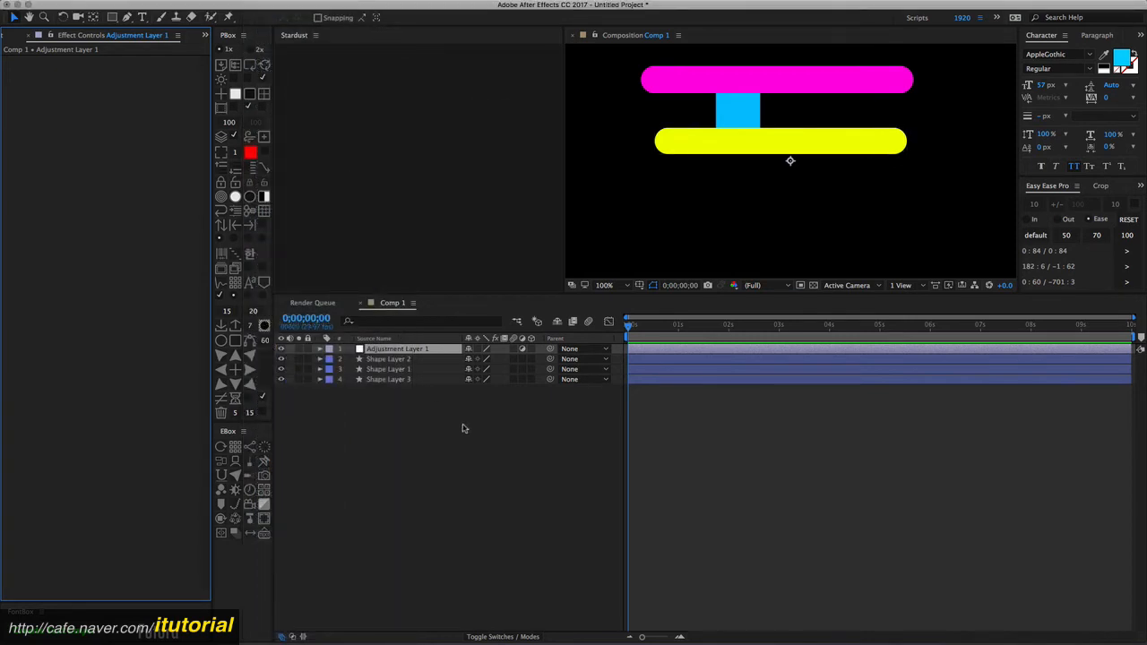
- Apply Fast Blur to the adjustment layer and set Blurriness to 37.0
key("ctrl+space")
type("fas")
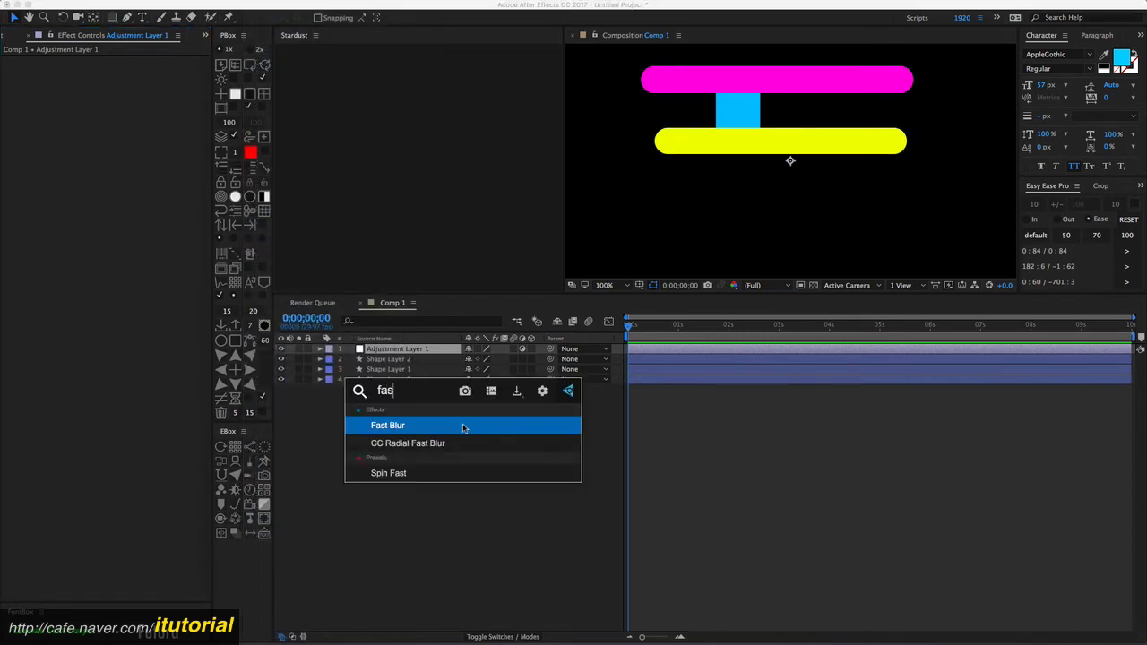
left_click(463, 427)
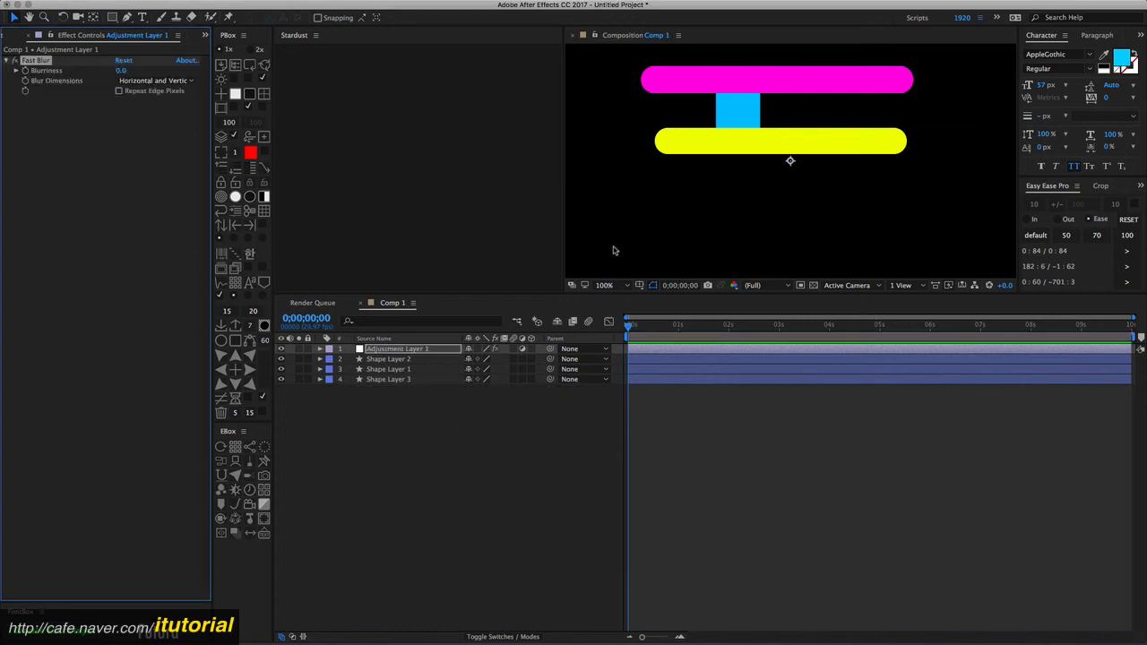
left_click_drag(121, 70, 137, 67)
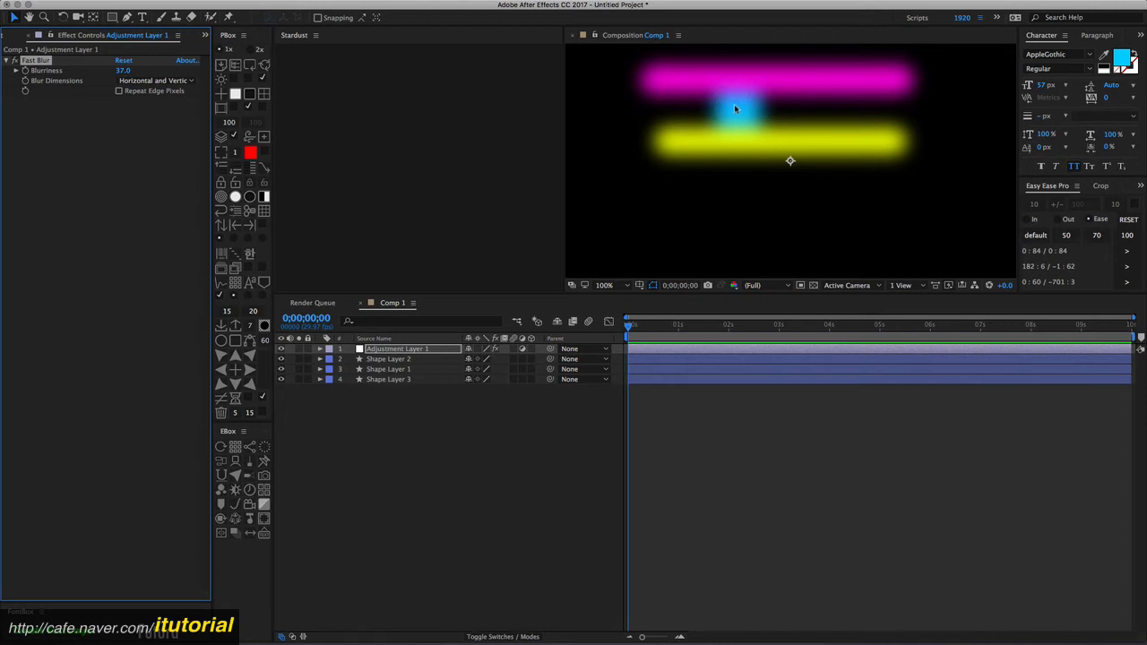
- Add a Levels effect to the adjustment layer and set Input White to 215.0
left_click(428, 351)
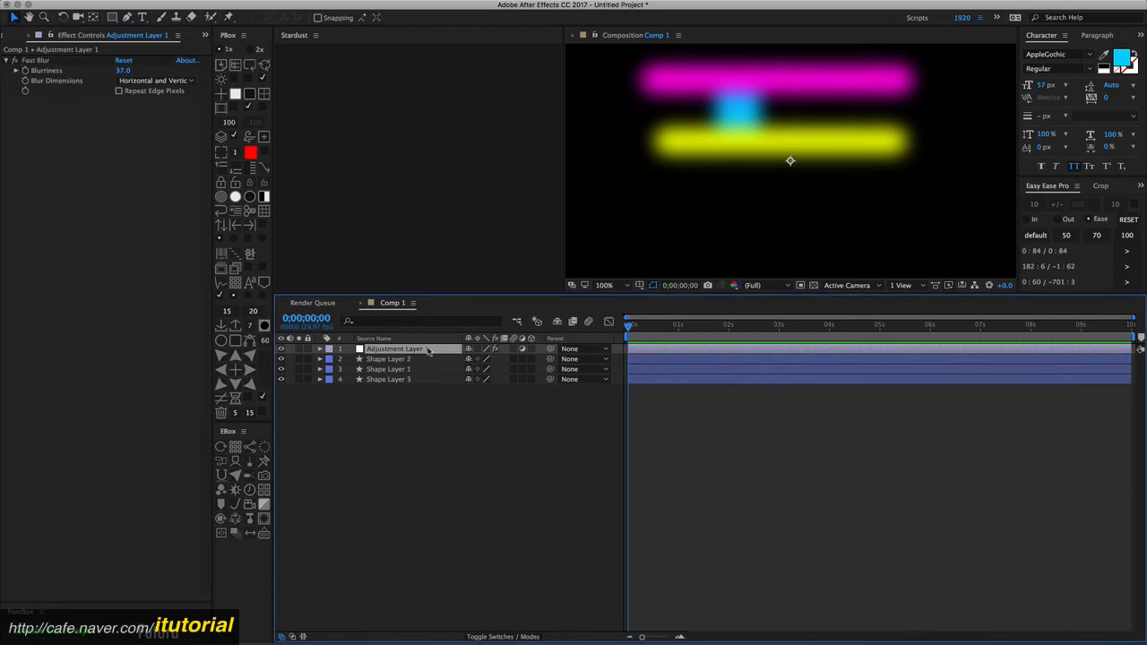
key("ctrl+space")
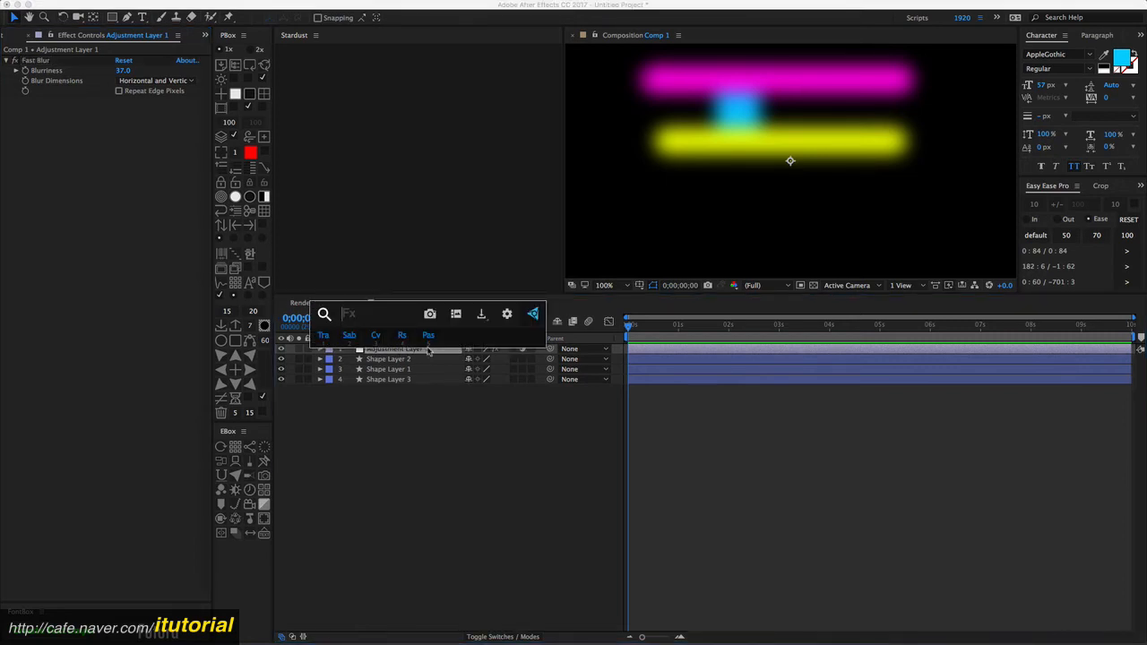
type("lev")
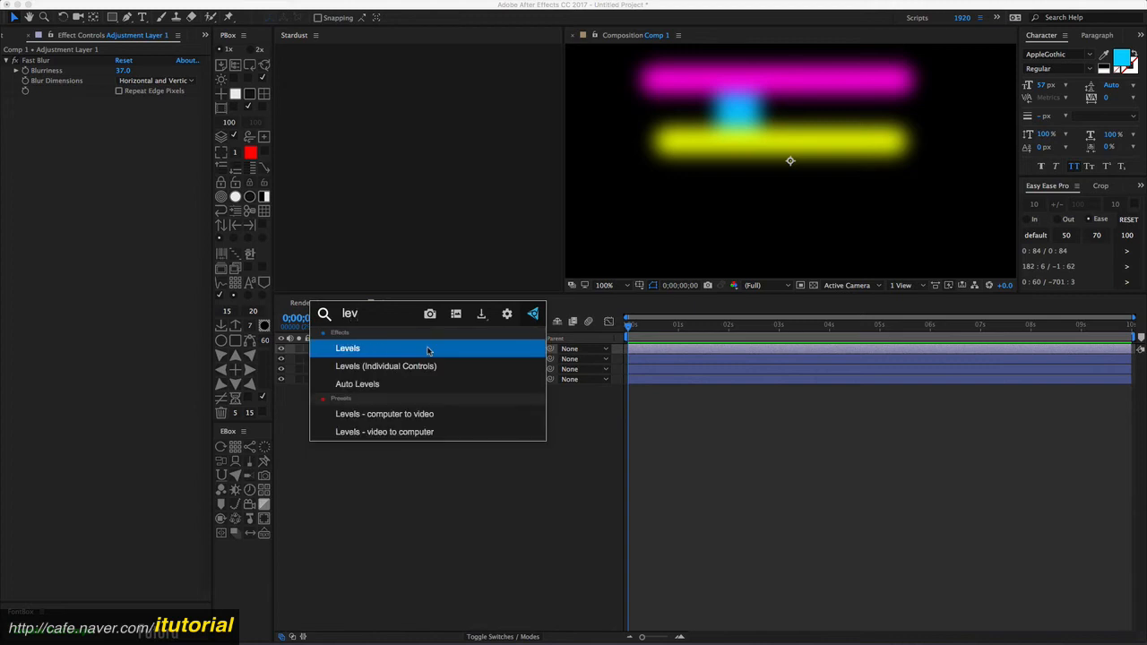
key("Return")
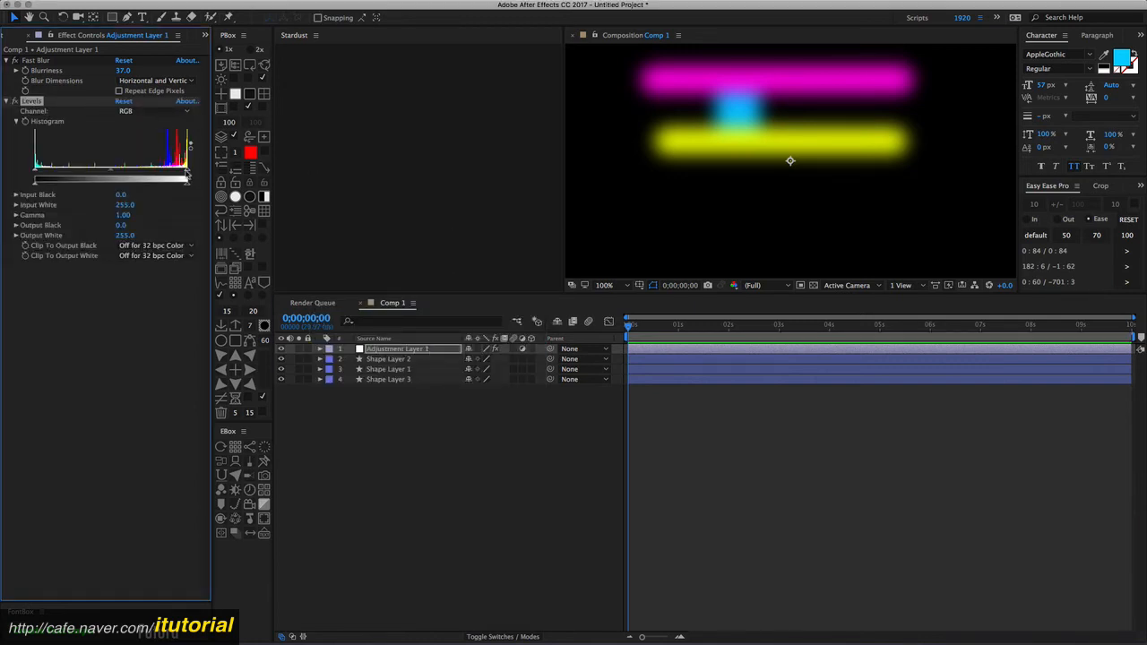
left_click_drag(186, 173, 209, 171)
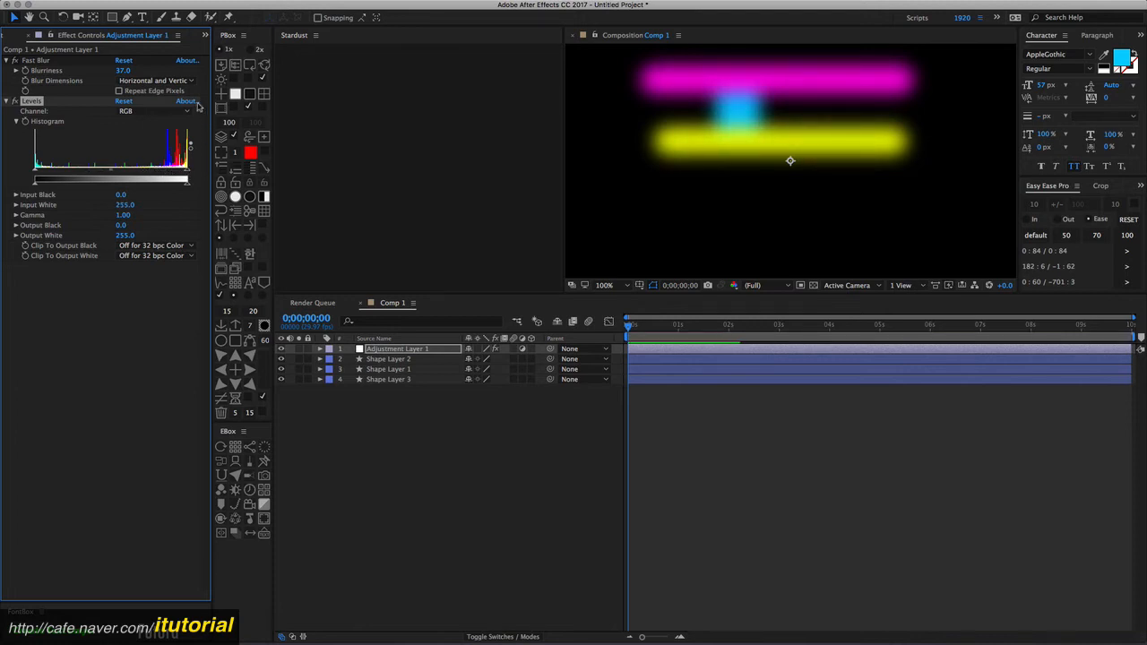
- Switch the Levels channel to Alpha and set Alpha Input Black to 114.0 and Alpha Input White to 128.0
left_click(180, 111)
left_click(147, 167)
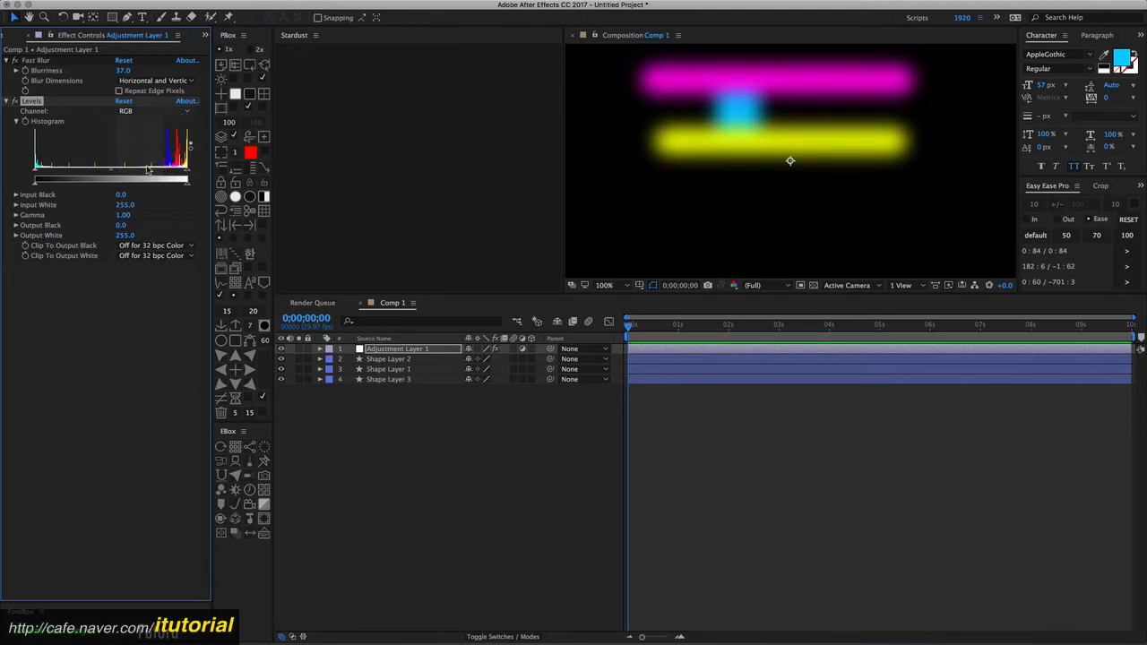
left_click_drag(187, 174, 105, 172)
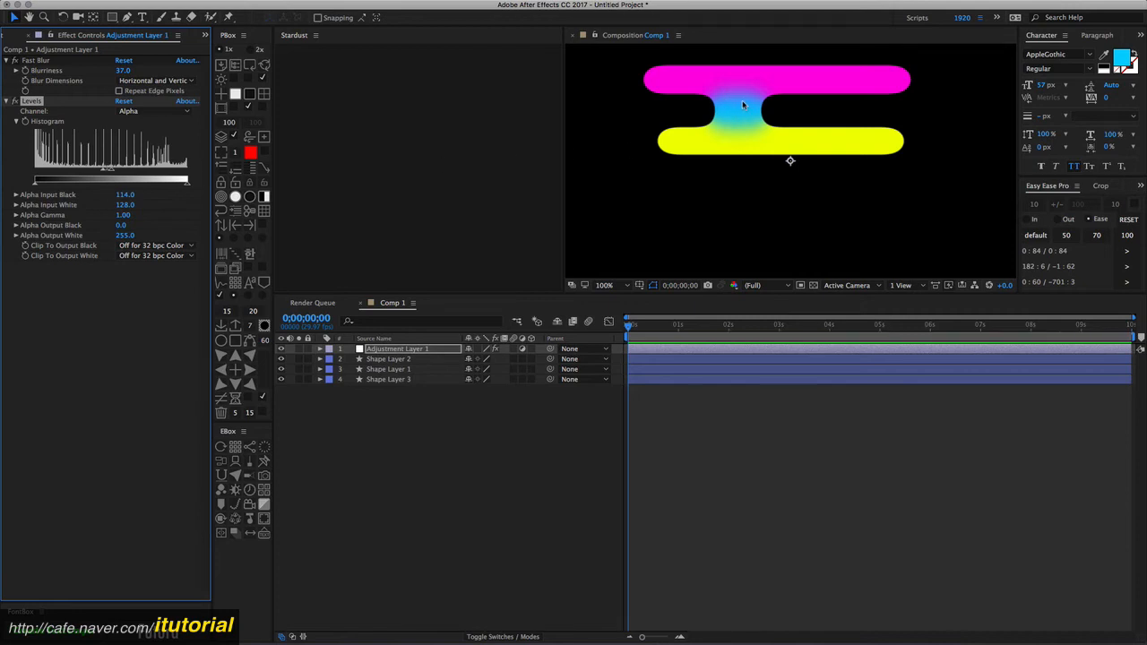
- Nudge the vertical rectangle slightly to the right between the two bars
left_click(392, 370)
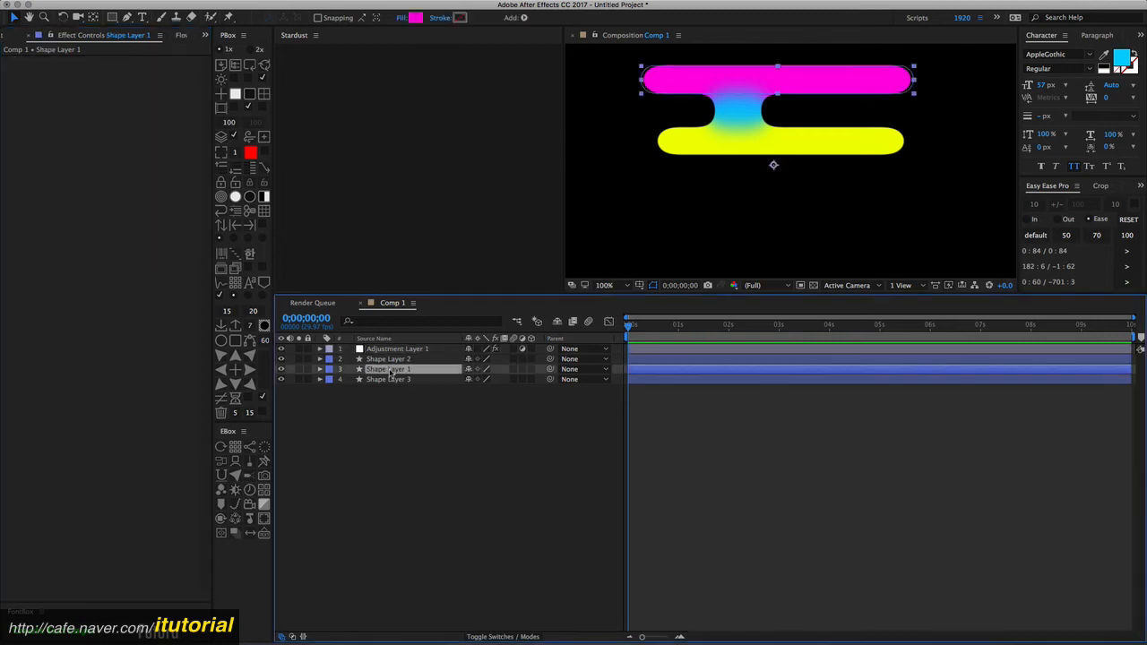
left_click(388, 380)
left_click_drag(739, 108, 728, 132)
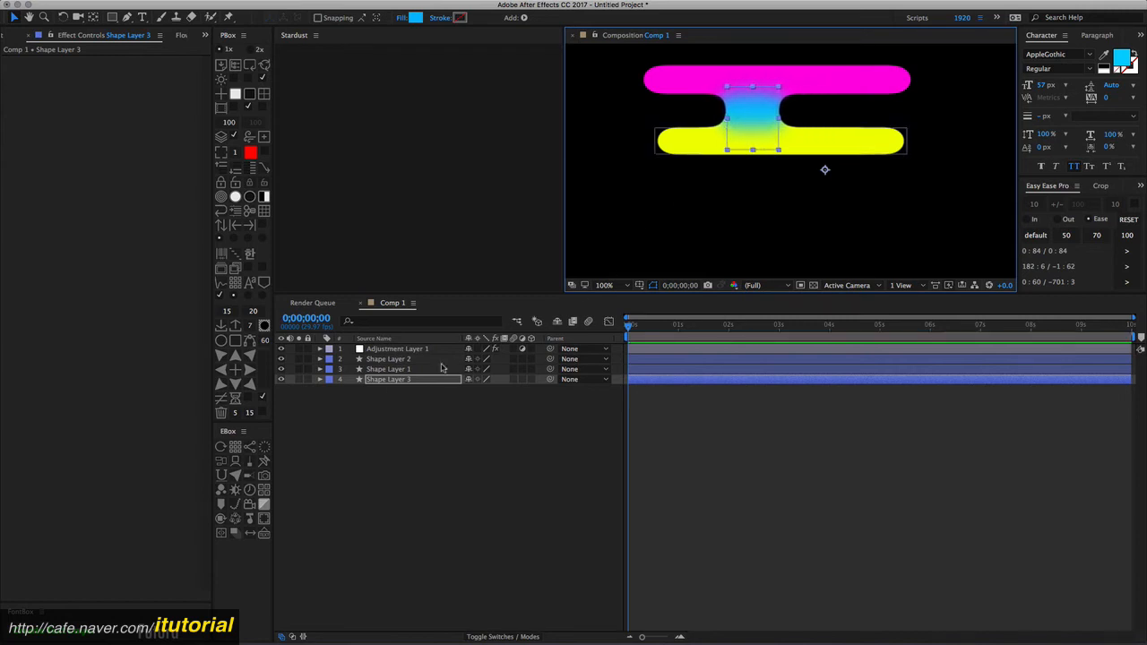
left_click(397, 349)
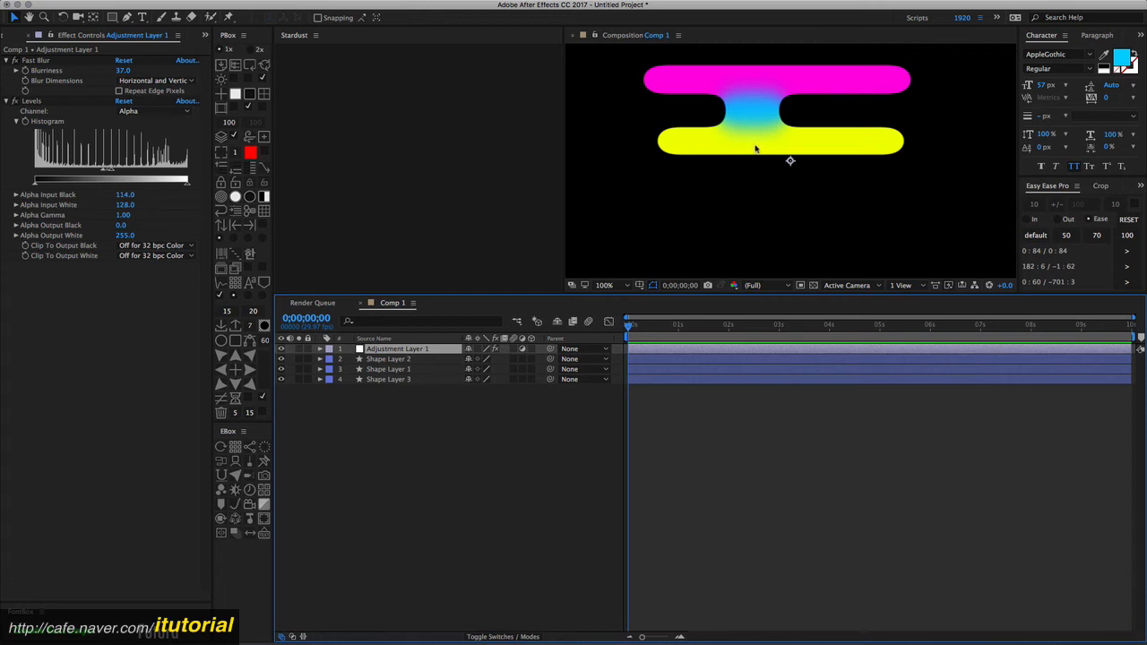
key("period")
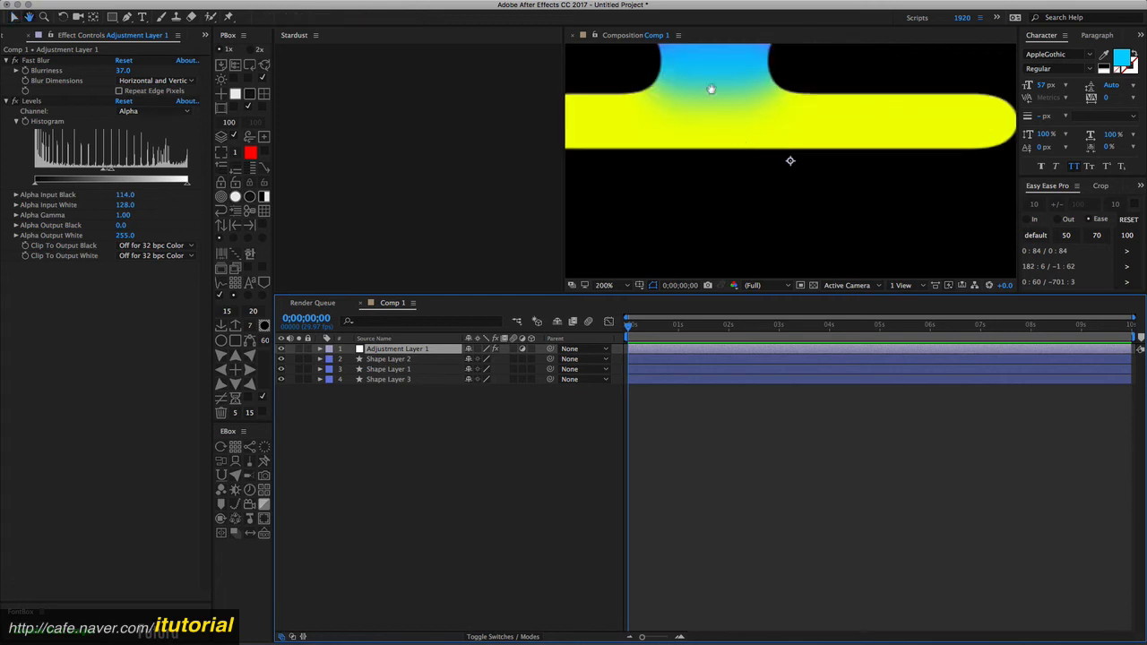
left_click_drag(711, 90, 769, 231)
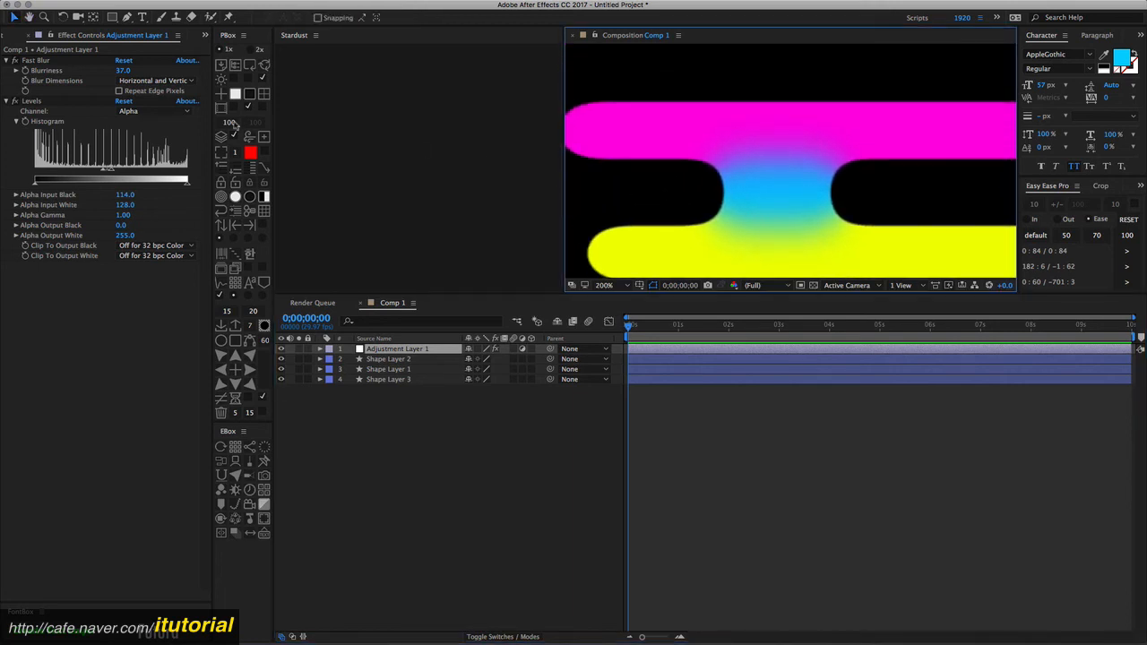
- Adjust the Levels alpha input white slider on the histogram to 132.0
left_click(110, 171)
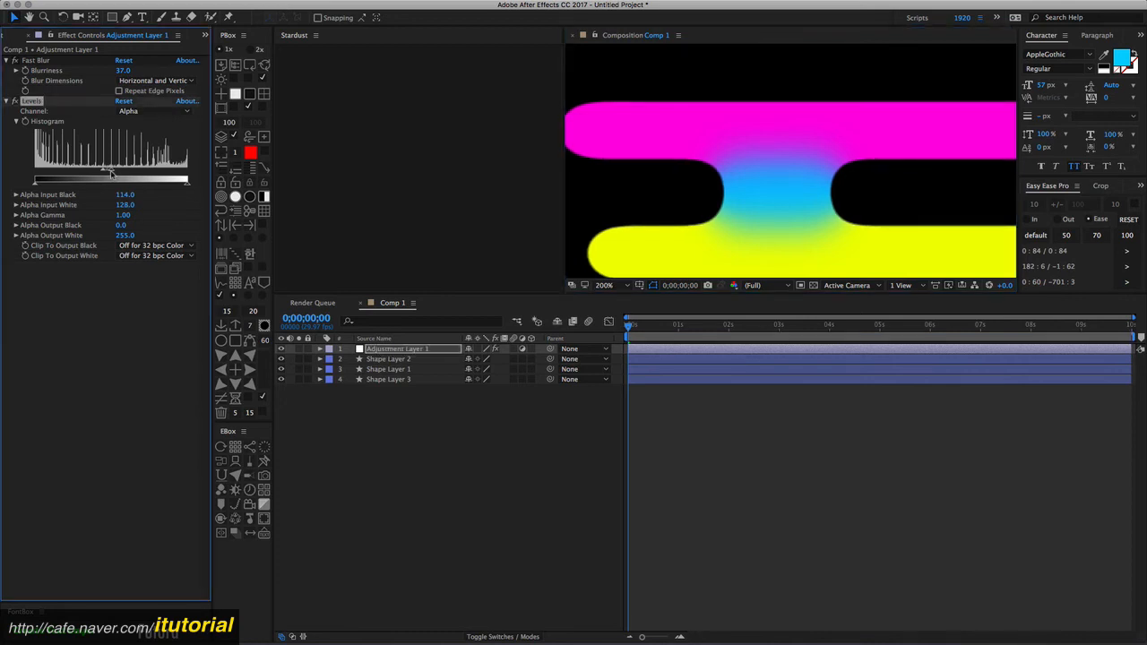
left_click_drag(110, 171, 104, 172)
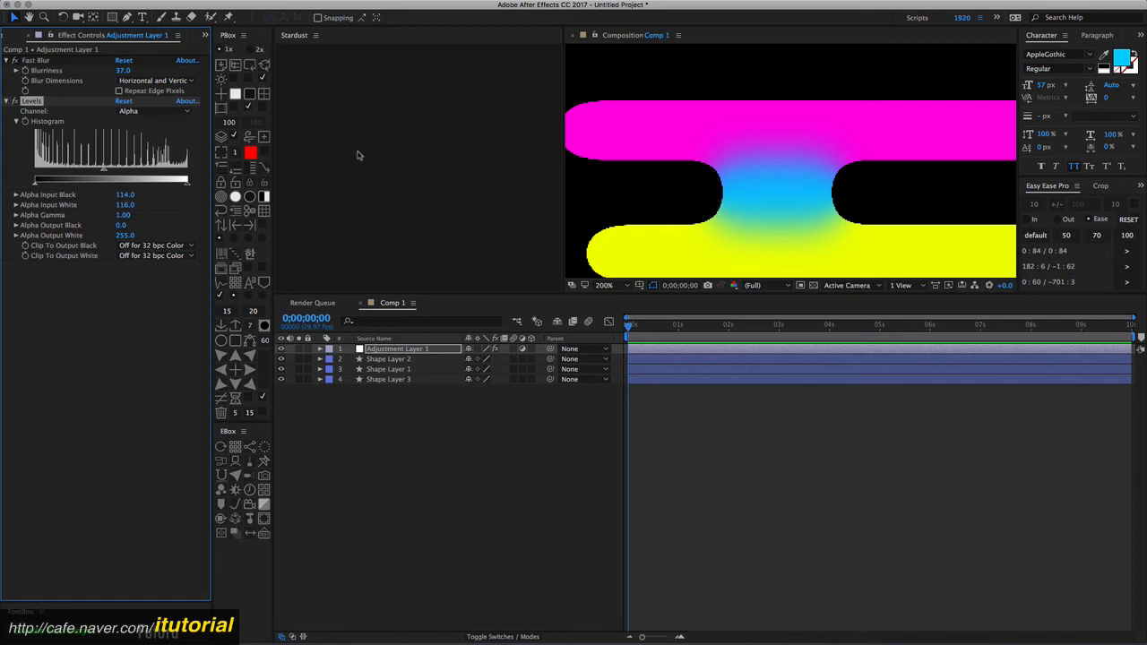
left_click_drag(104, 172, 113, 171)
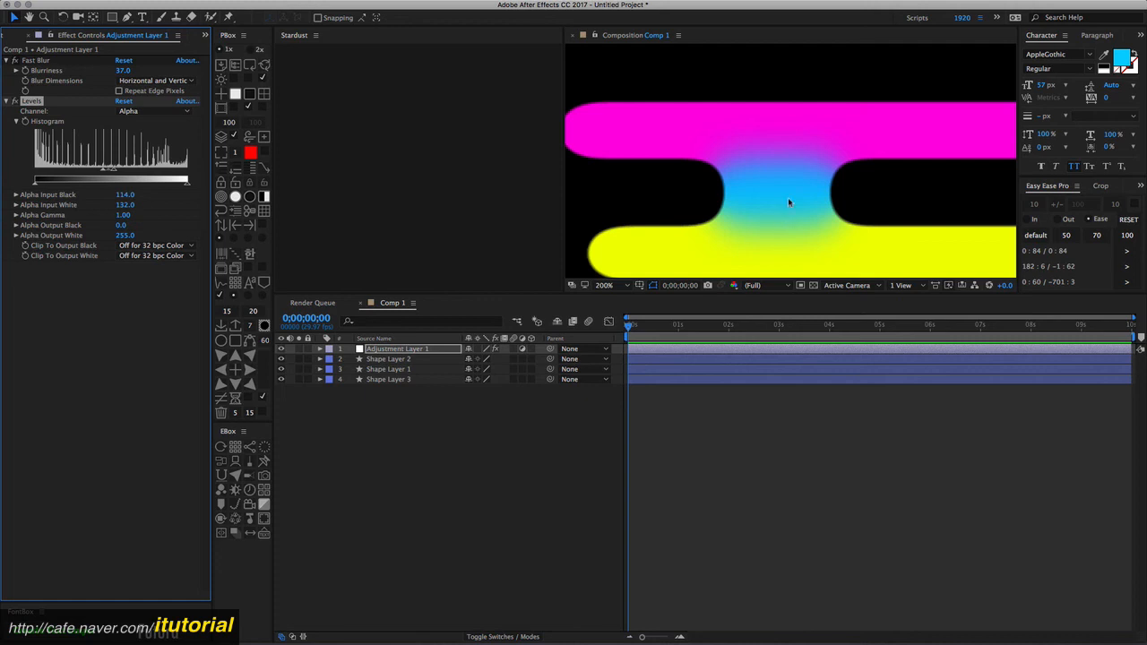
- Switch to QuickTime Player and review the reference animation video before returning to the composition
key("comma")
left_click(413, 405)
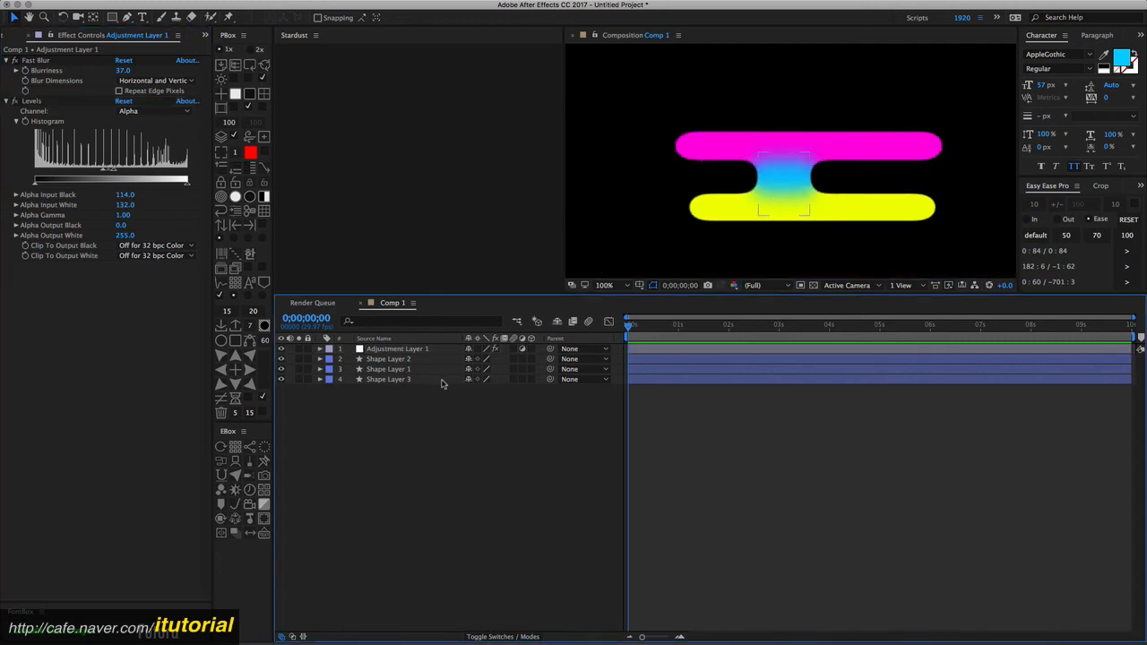
key("super+Tab")
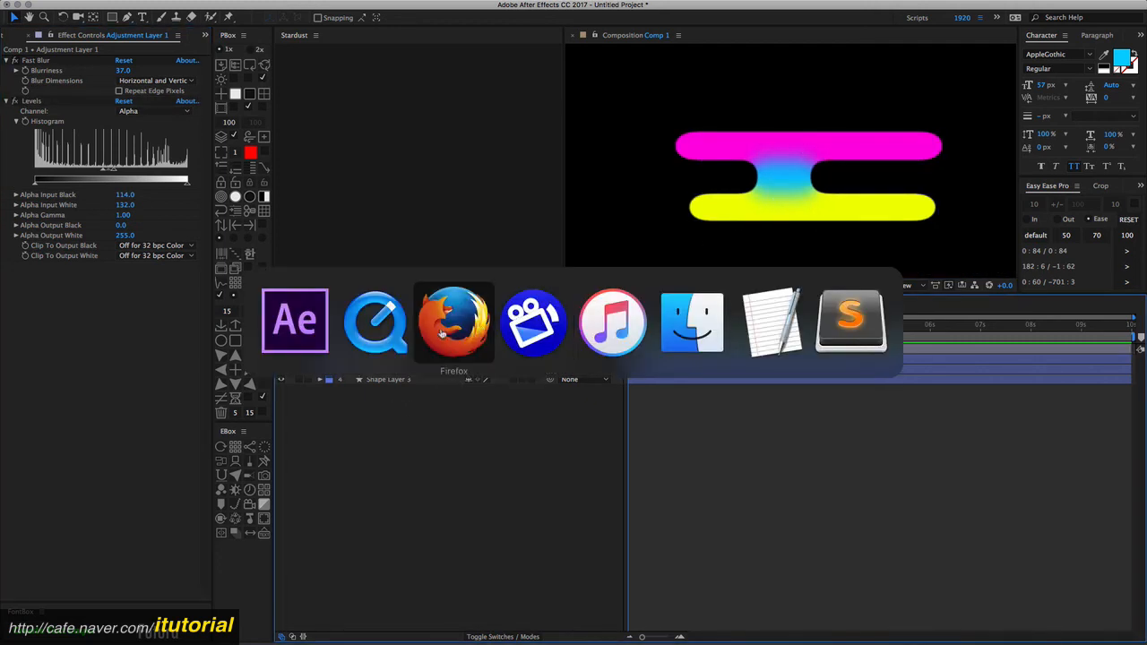
left_click(384, 326)
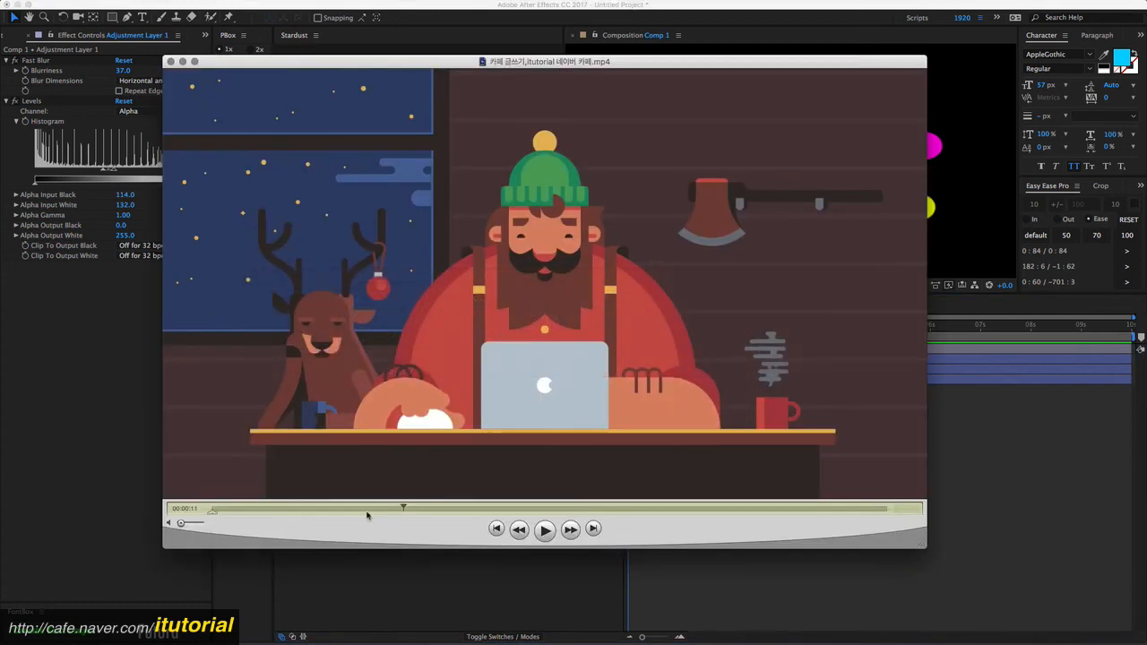
left_click(324, 510)
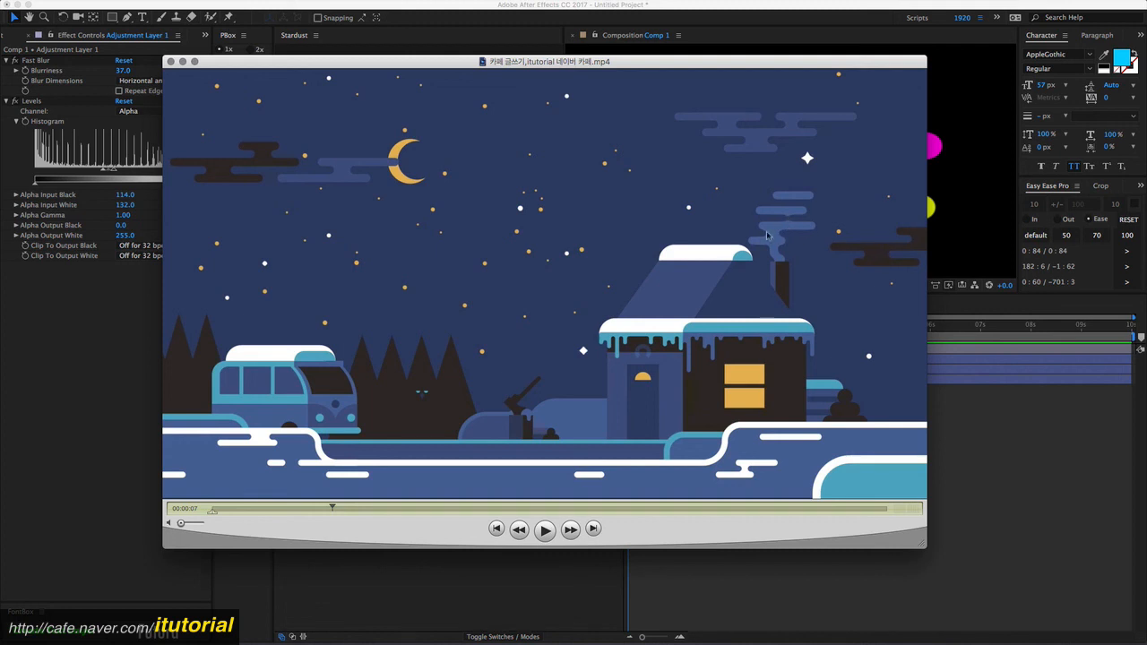
left_click(323, 508)
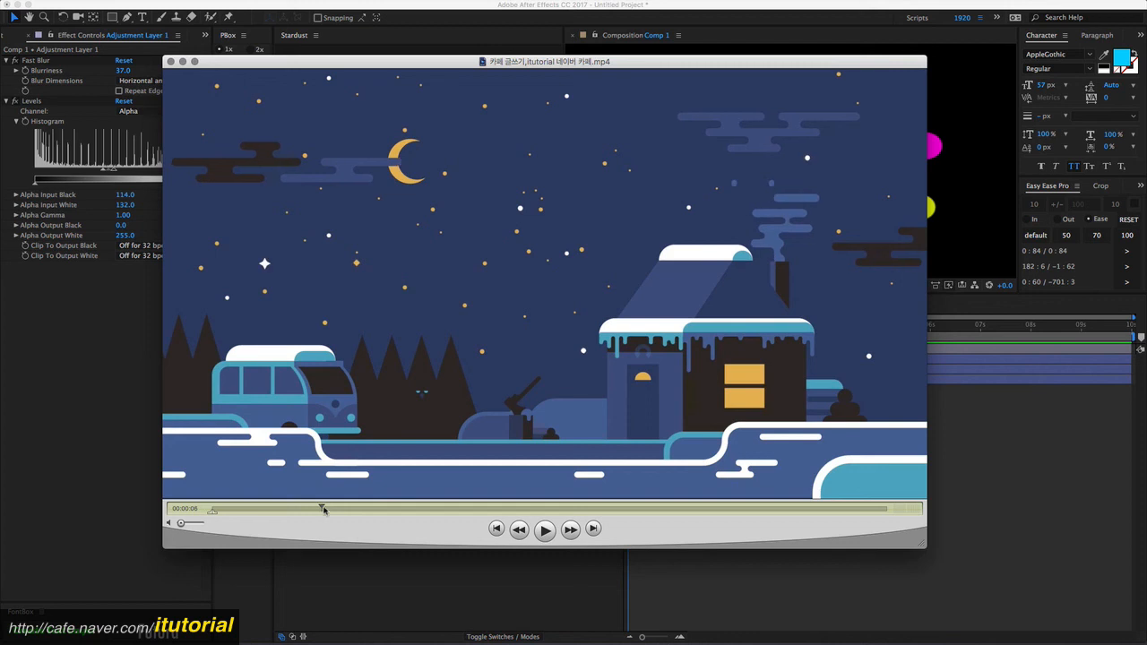
left_click(545, 529)
left_click(545, 529)
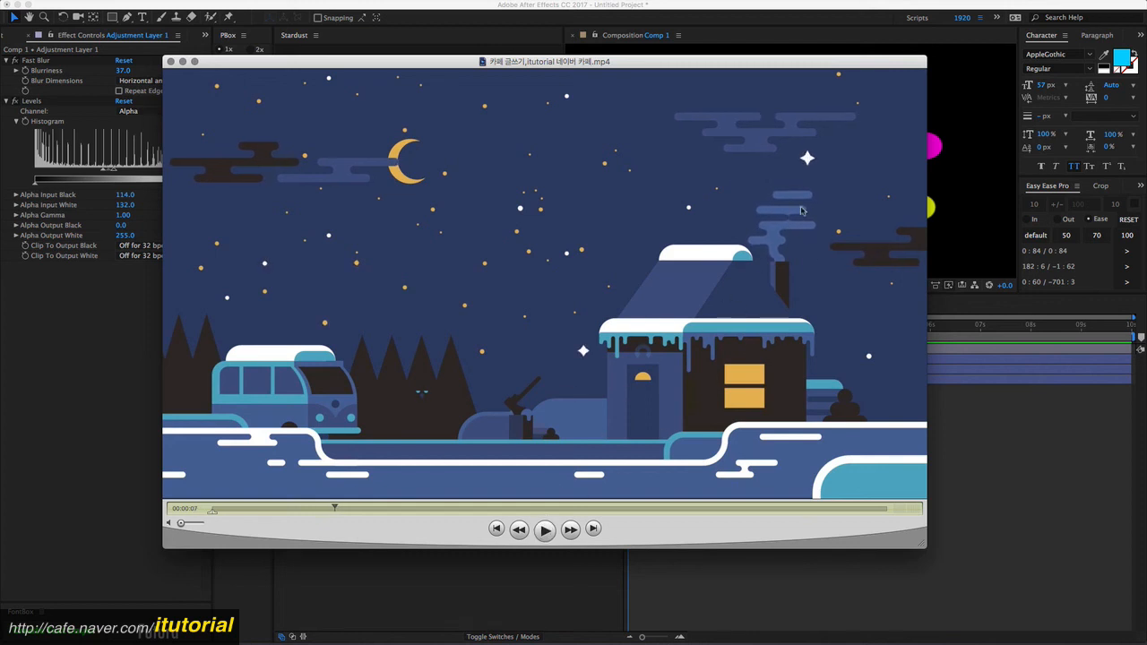
left_click(946, 418)
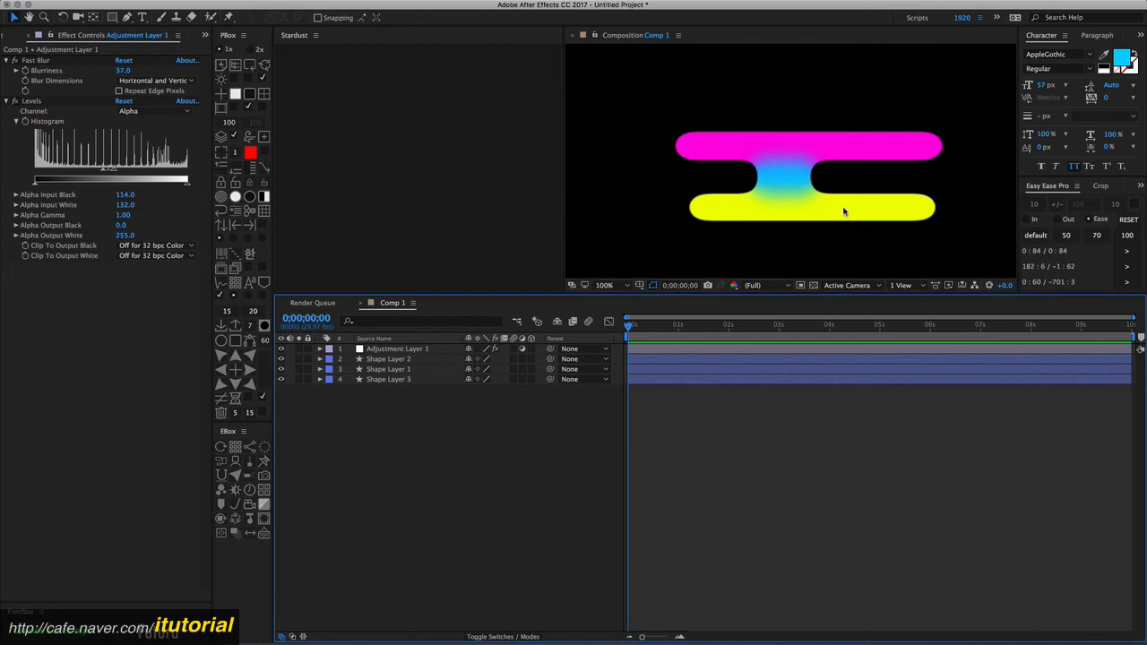
- Narrow the vertical rectangle on Shape Layer 3 by pulling its left edge toward the right
left_click(786, 176)
left_click(405, 379)
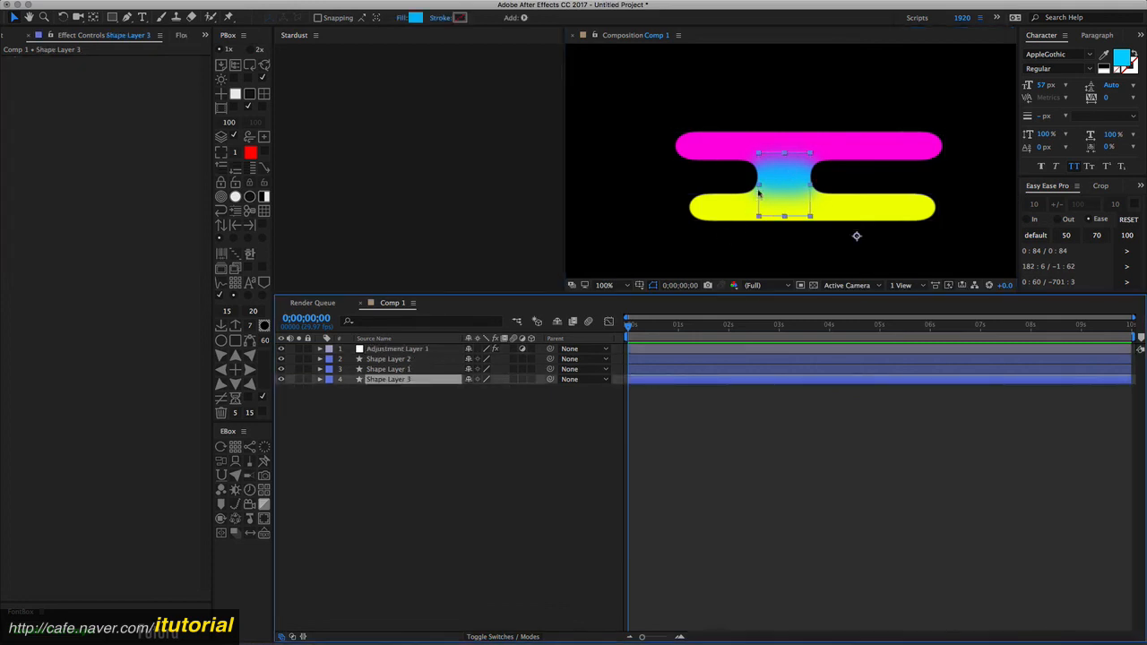
left_click_drag(758, 186, 815, 181)
left_click(401, 408)
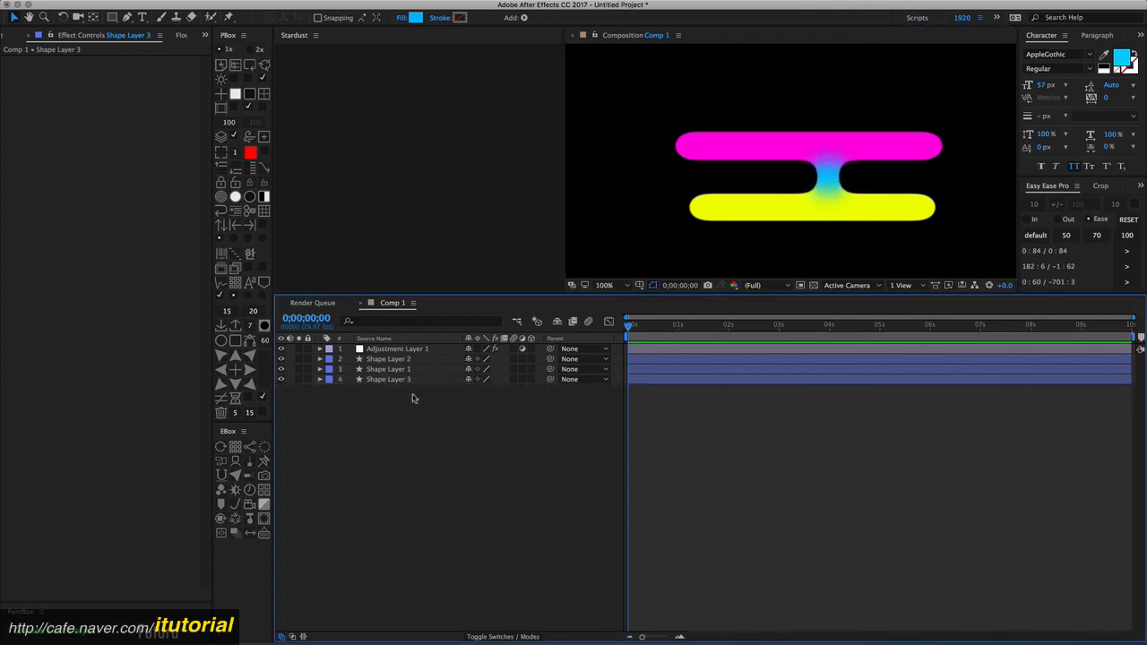
- Select all layers and move the whole merged shape slightly upward in the composition
left_click_drag(416, 403, 401, 349)
mouse_move(823, 204)
left_mouse_down()
mouse_move(822, 164)
mouse_move(821, 188)
left_mouse_up()
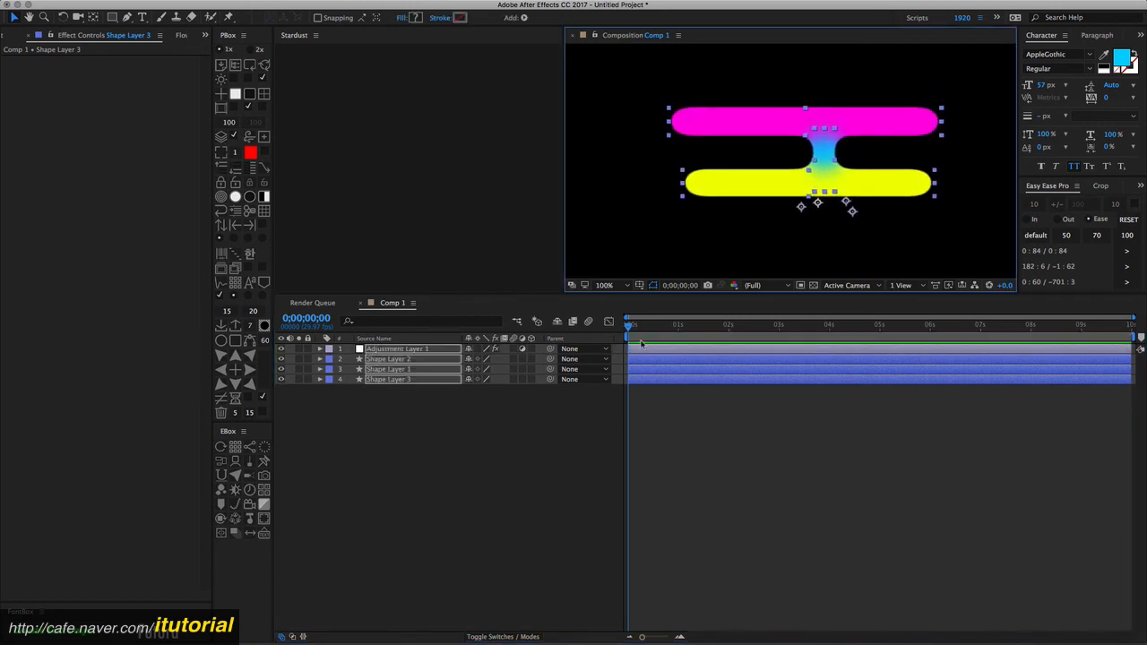
left_click(441, 417)
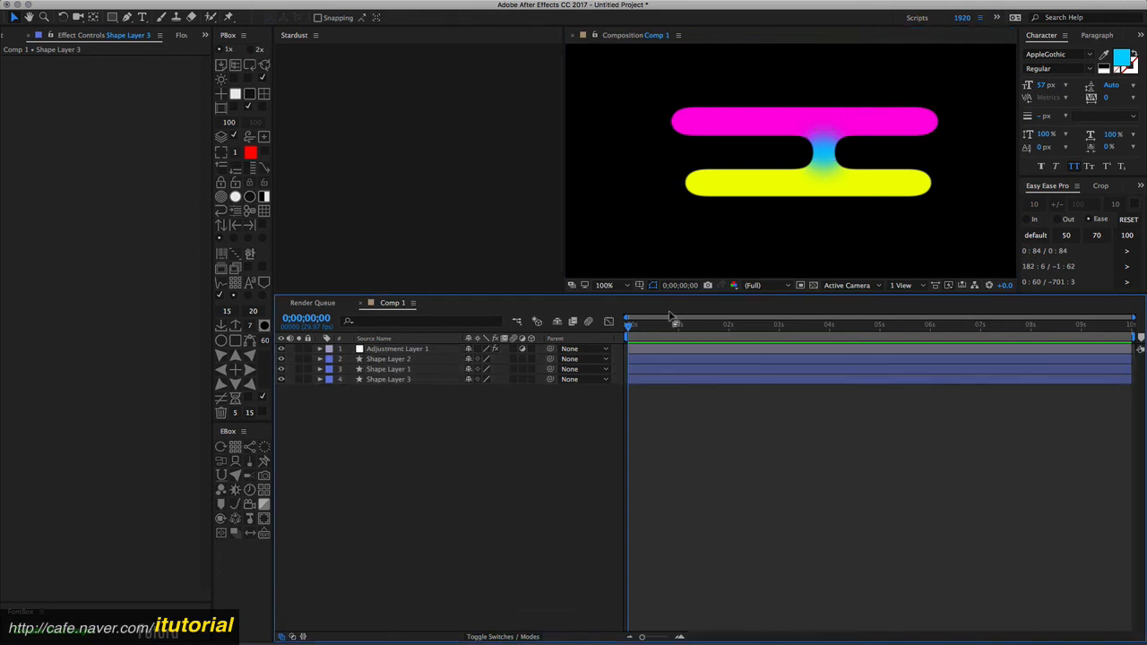
- Move the current time to 0;00;00;17 and select the adjustment layer
mouse_move(638, 327)
left_mouse_down()
mouse_move(687, 327)
mouse_move(657, 328)
left_mouse_up()
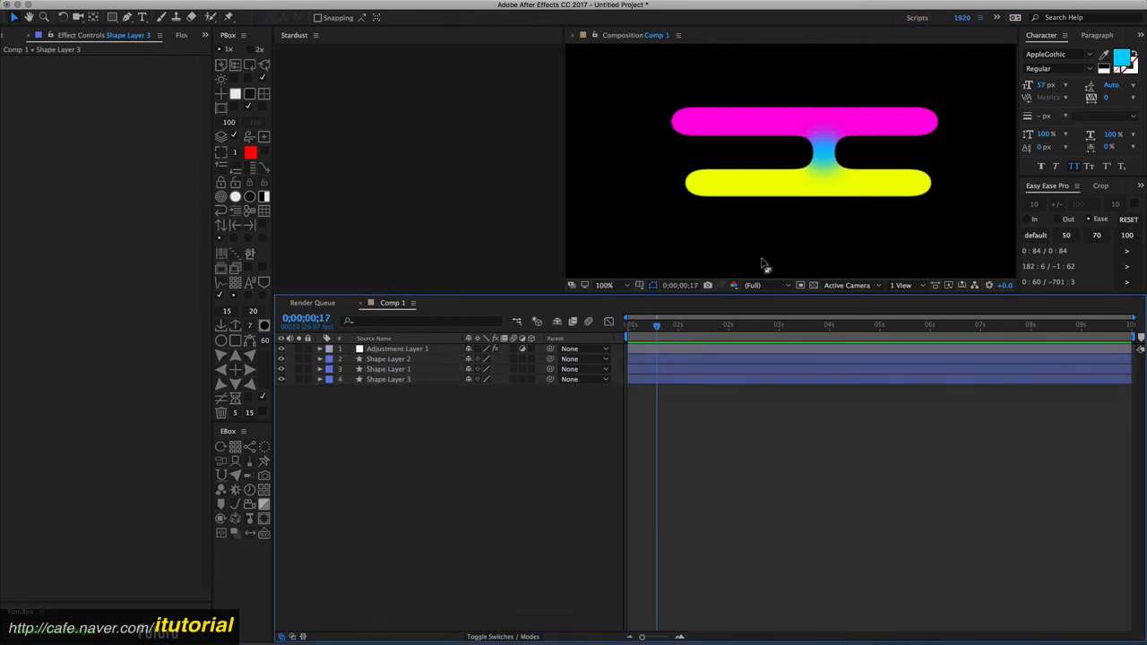
left_click(400, 350)
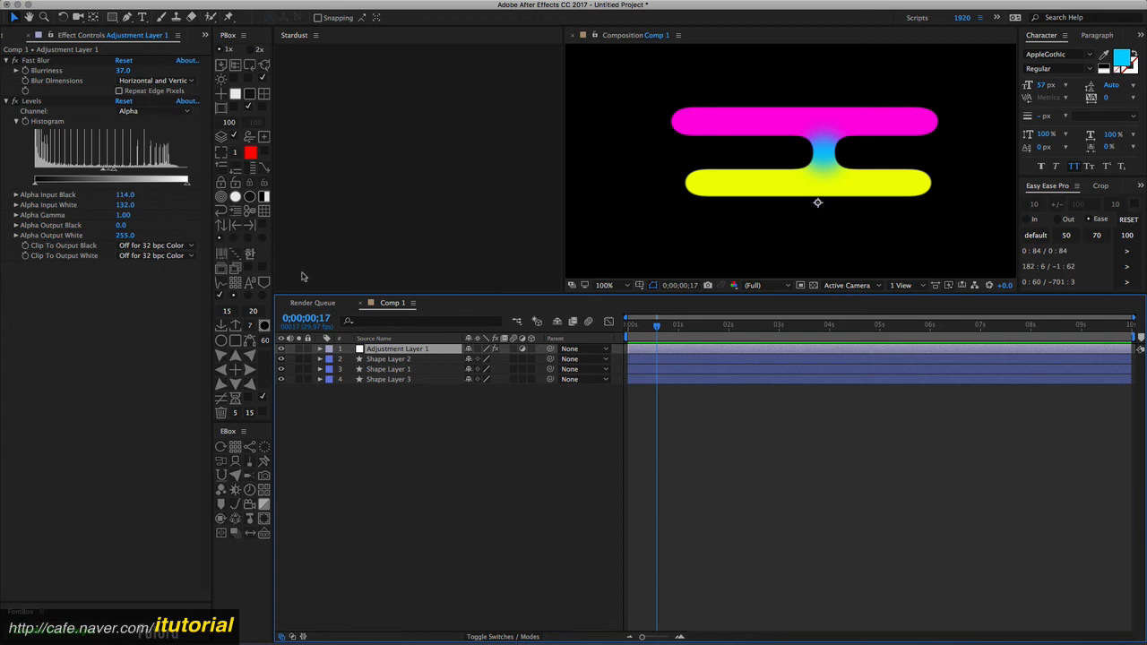
left_click(421, 407)
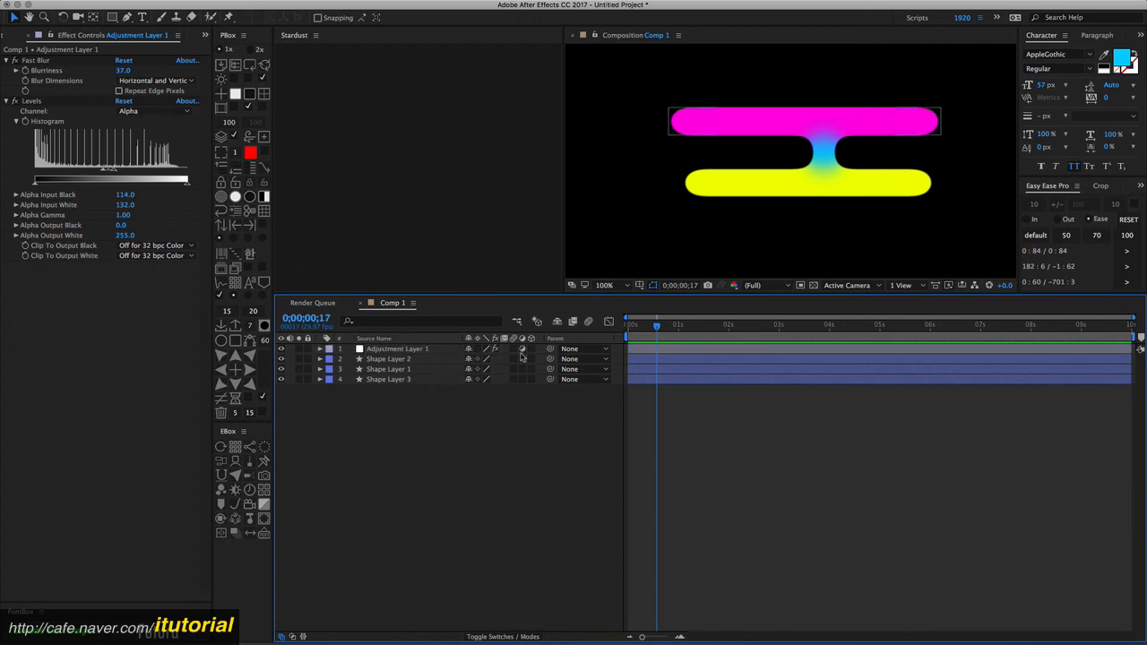